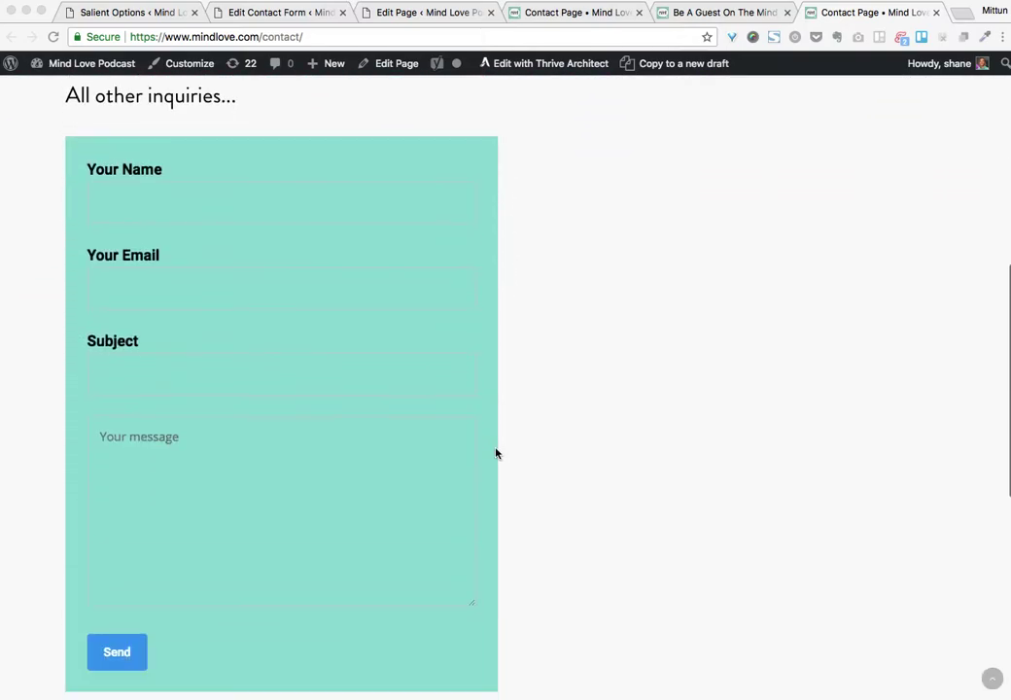
Scroll through the live Contact page form and focus the Your Name field.
scroll(497, 452, "down", 4)
scroll(494, 455, "up", 10)
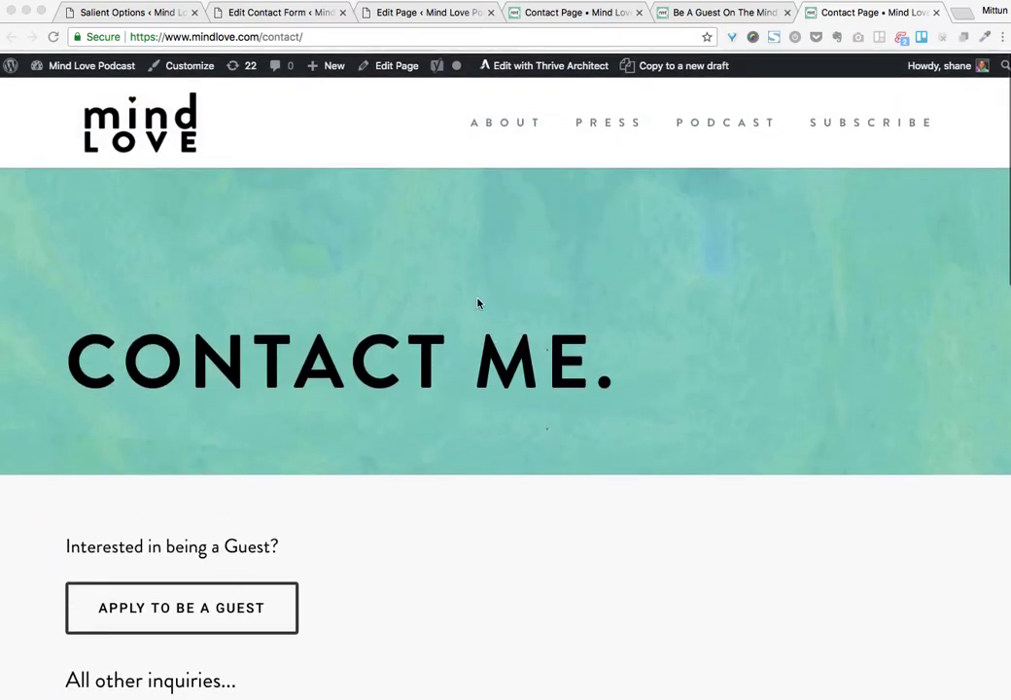
scroll(478, 304, "down", 2)
scroll(303, 490, "down", 2)
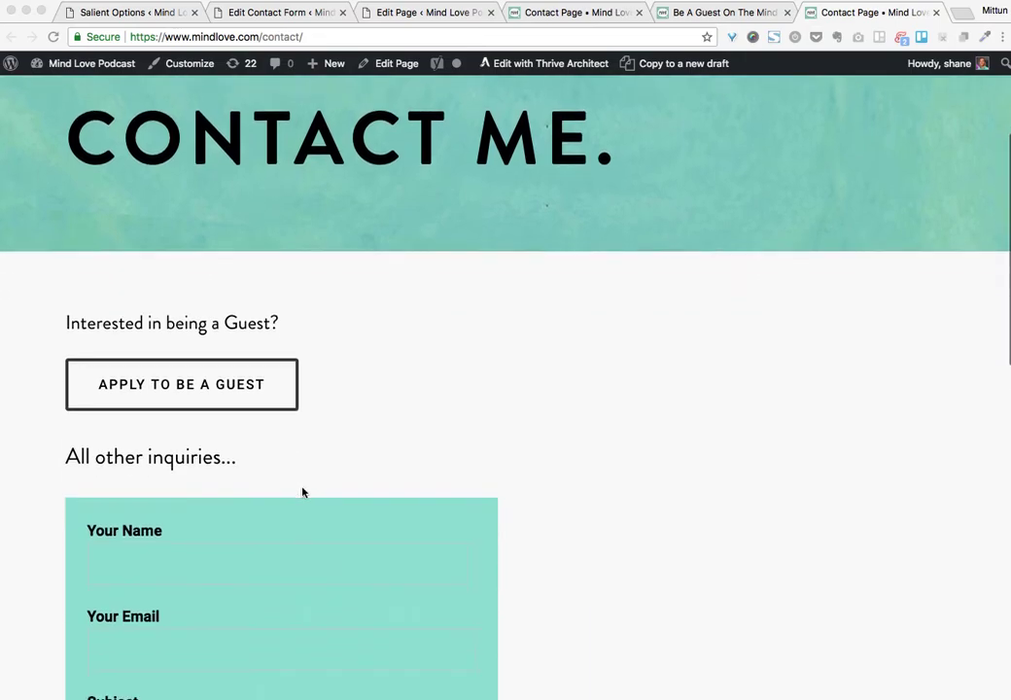
Look over the rest of the contact form, then bring up Salient's Form Styling options.
scroll(237, 510, "down", 3)
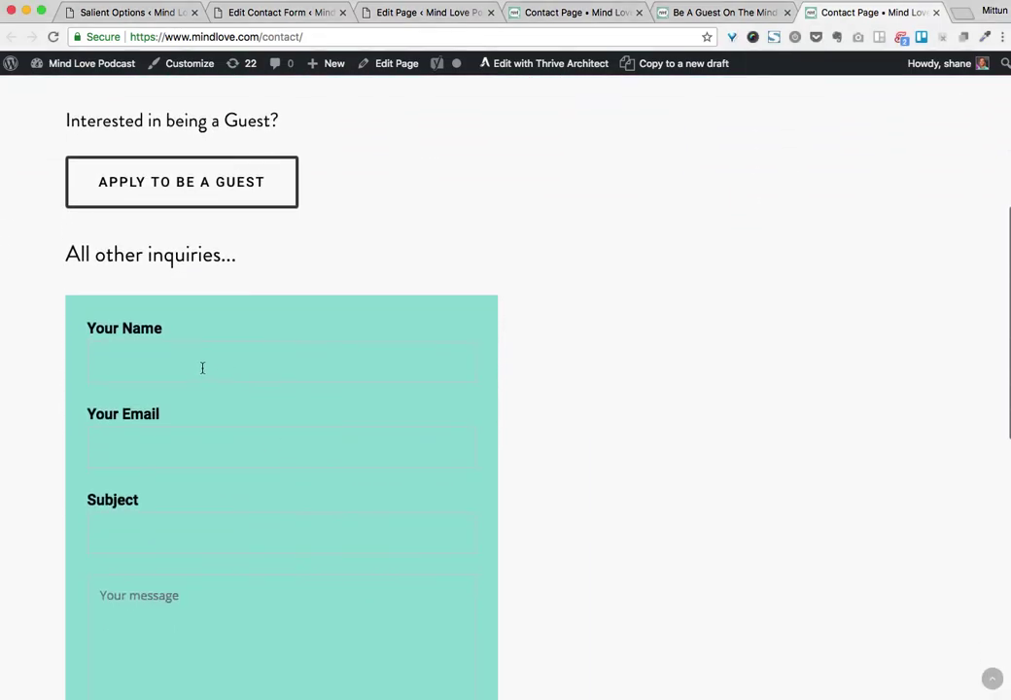
left_click(252, 350)
scroll(223, 438, "down", 3)
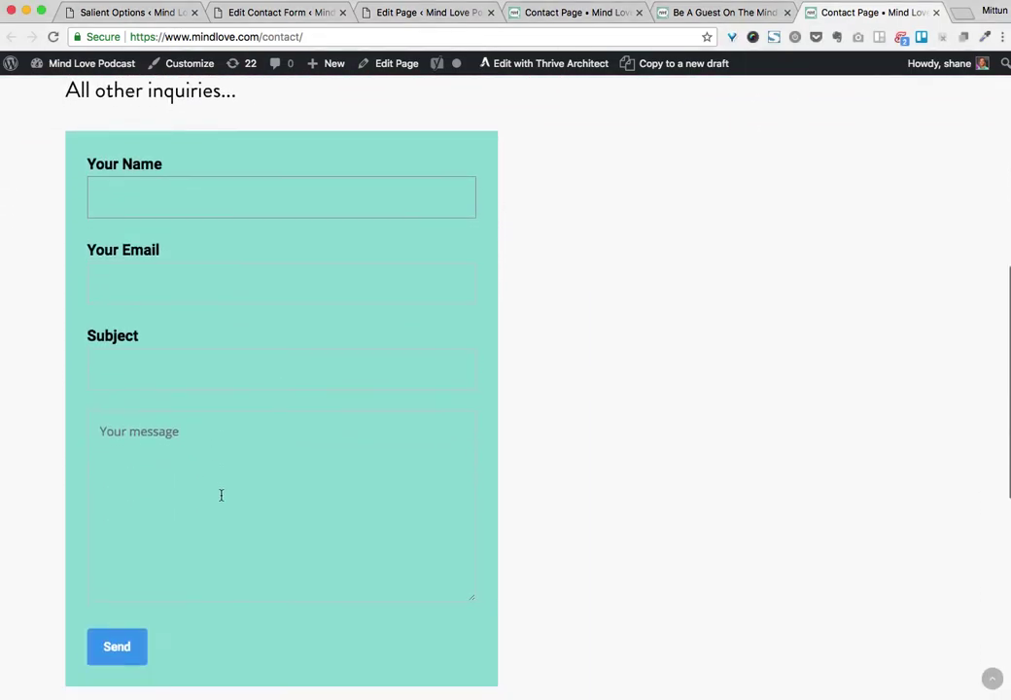
scroll(215, 512, "up", 5)
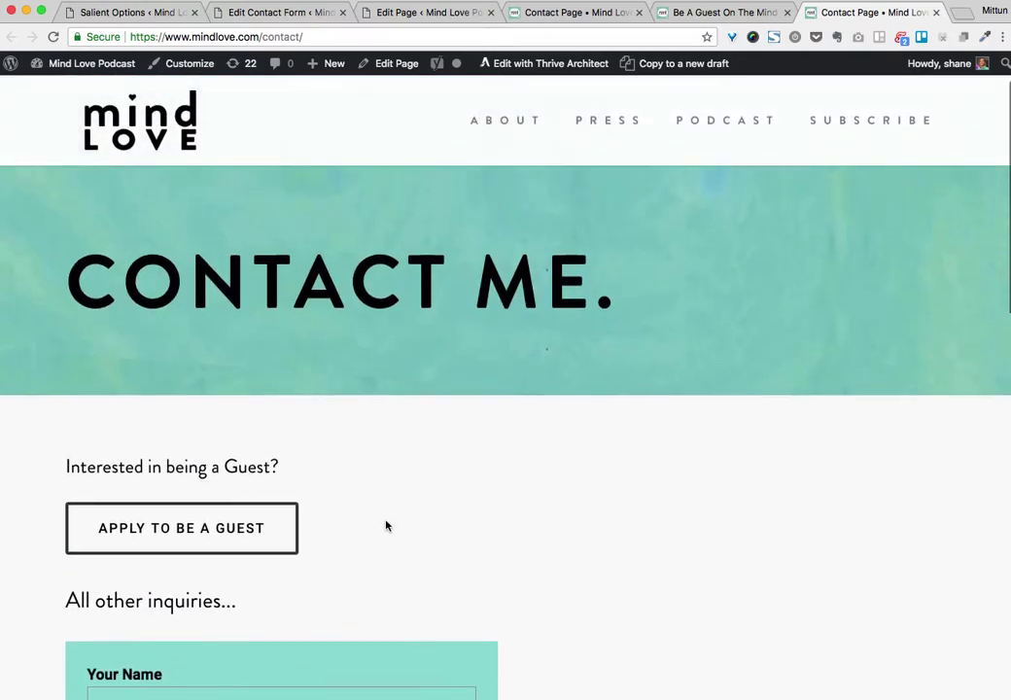
scroll(386, 524, "down", 3)
scroll(394, 533, "down", 2)
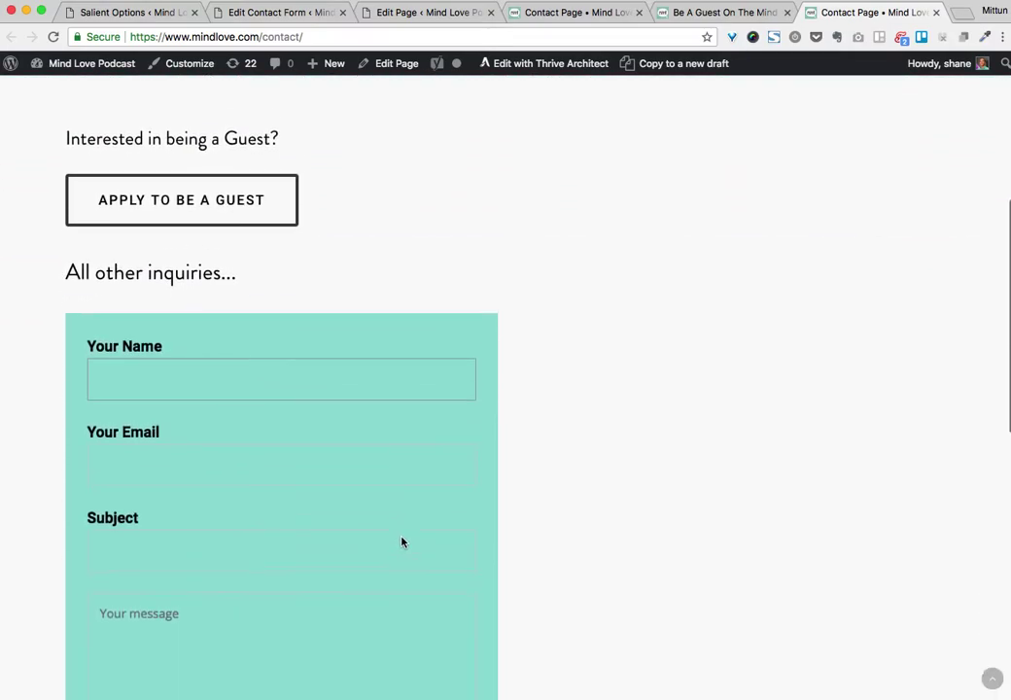
scroll(402, 331, "up", 3)
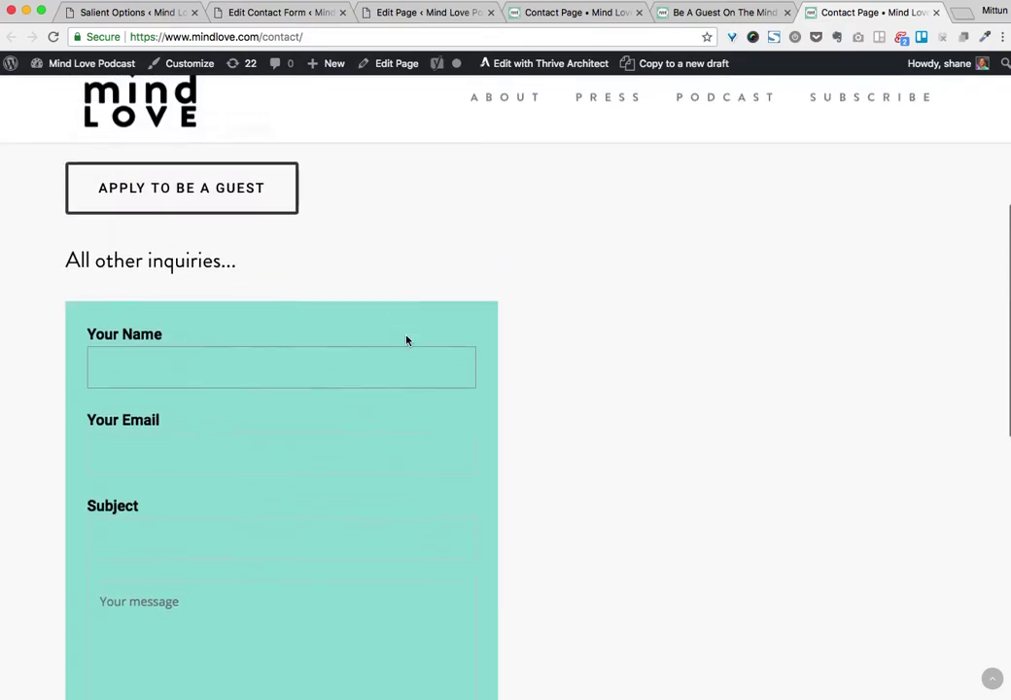
left_click(147, 15)
Review the Overall Form Style choices, keep Inherit from theme skin, and return to the live Contact page.
scroll(221, 303, "up", 5)
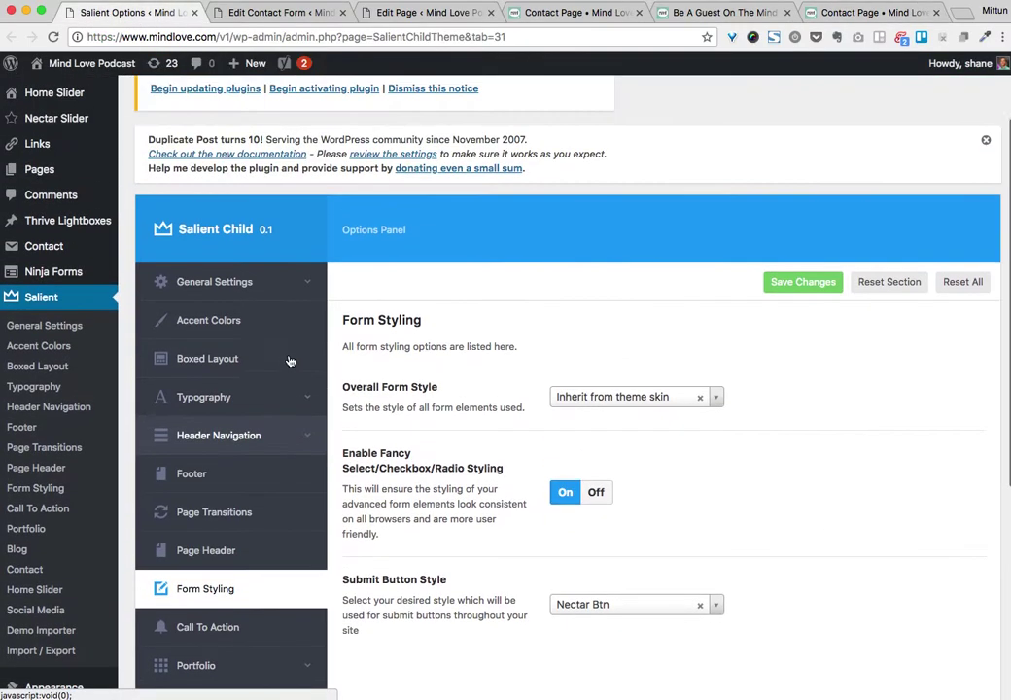
scroll(296, 551, "down", 5)
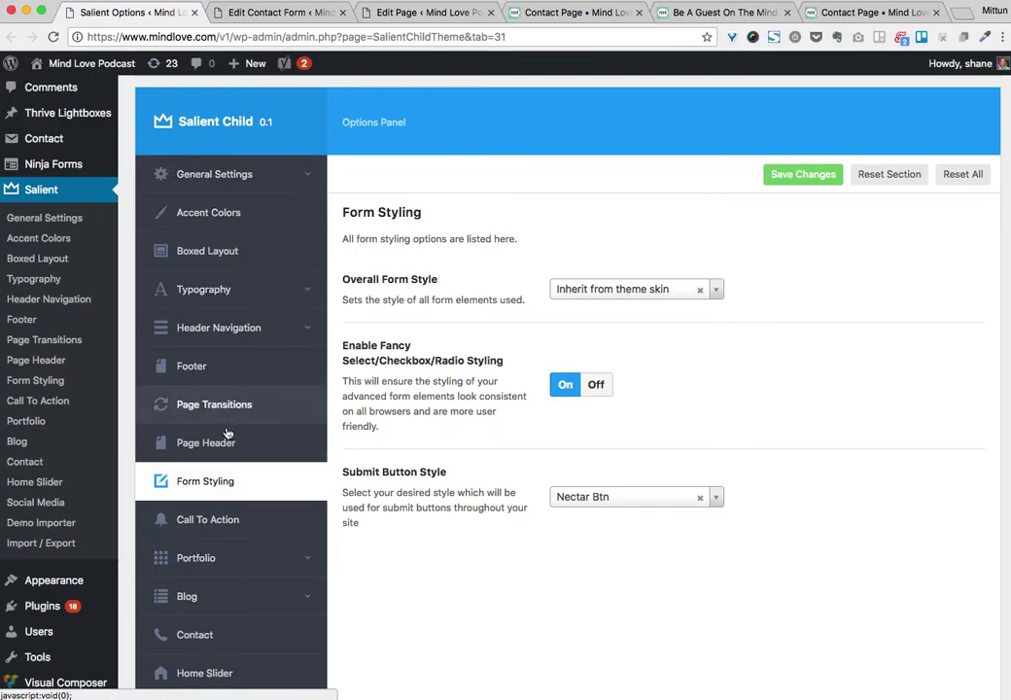
scroll(255, 323, "down", 3)
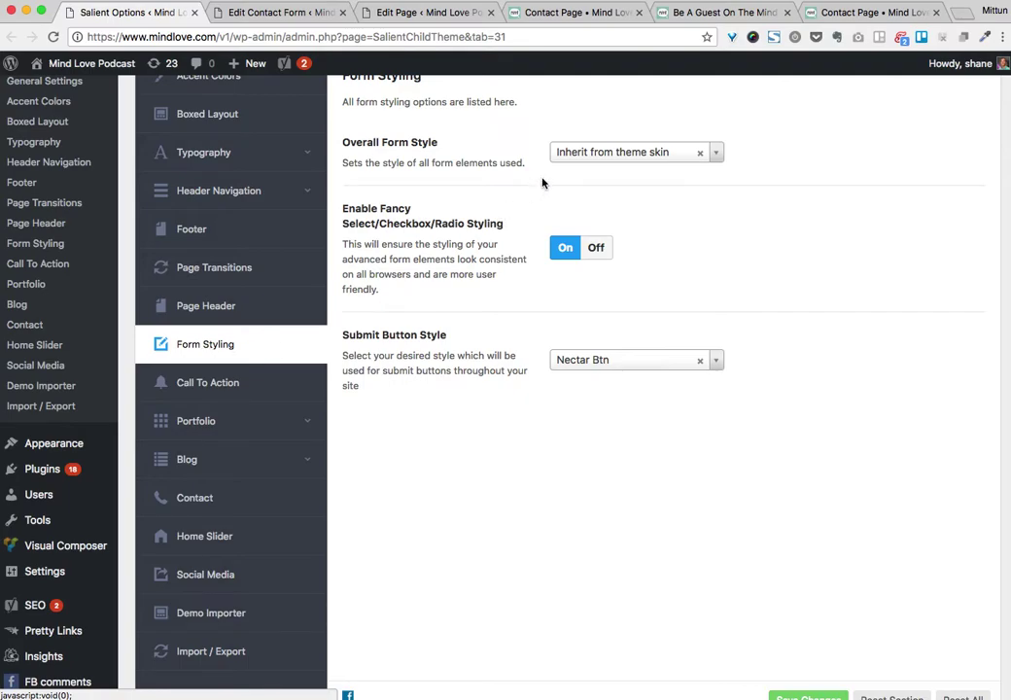
left_click(594, 153)
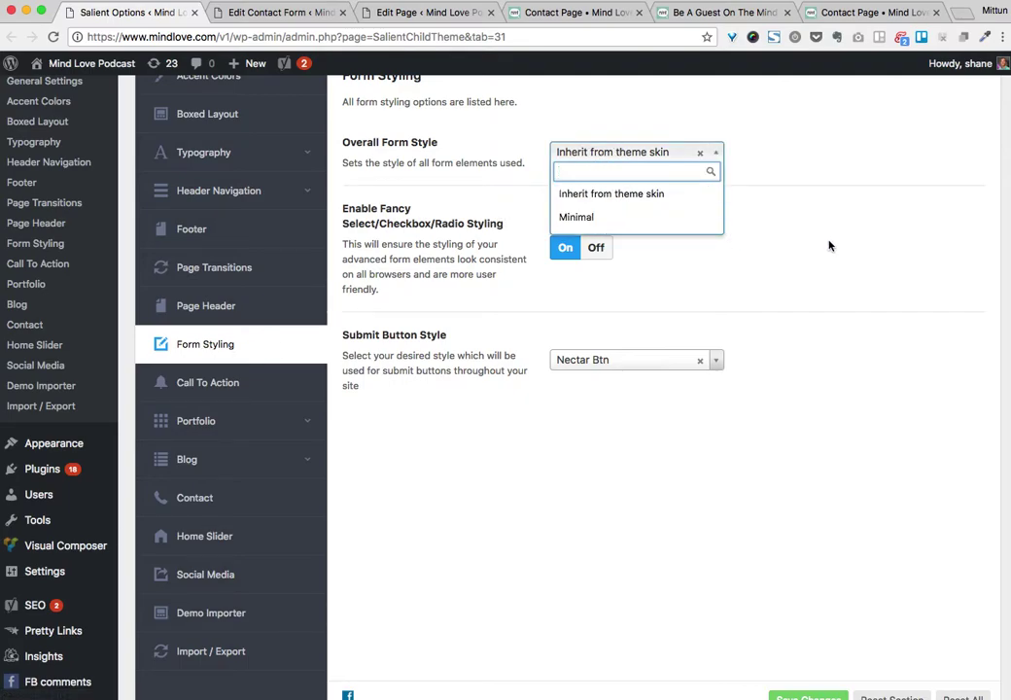
left_click(636, 247)
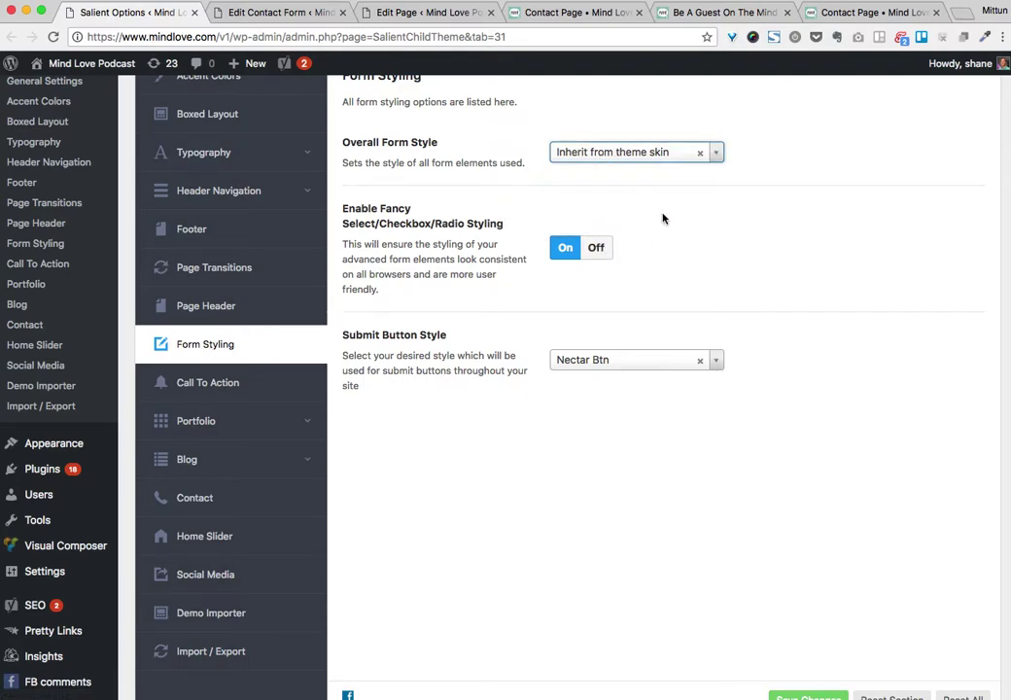
scroll(663, 219, "up", 3)
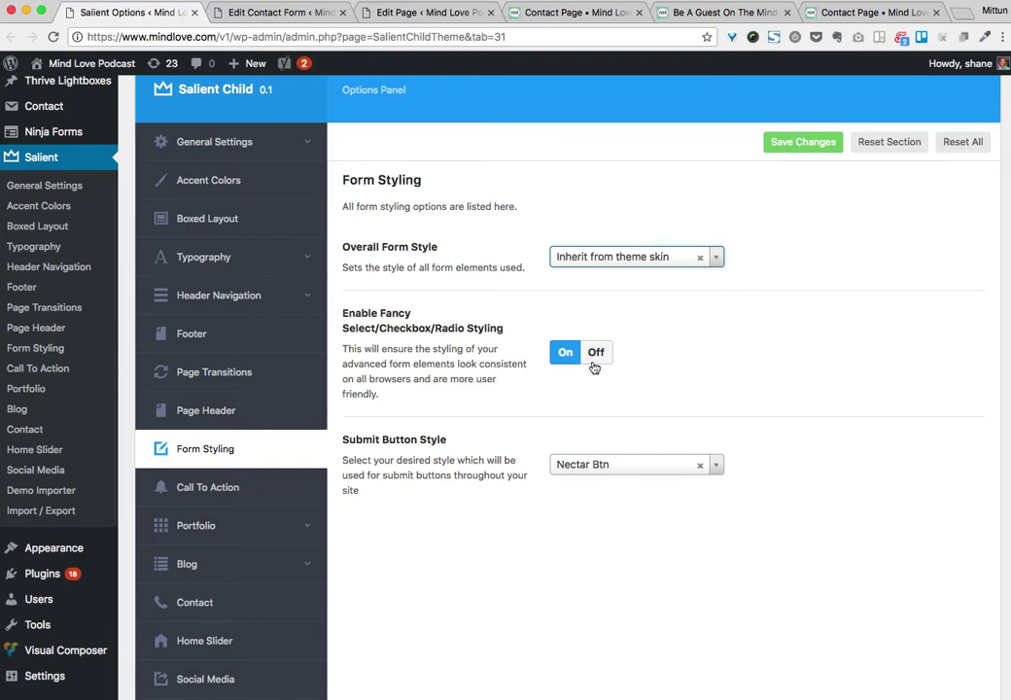
left_click(839, 14)
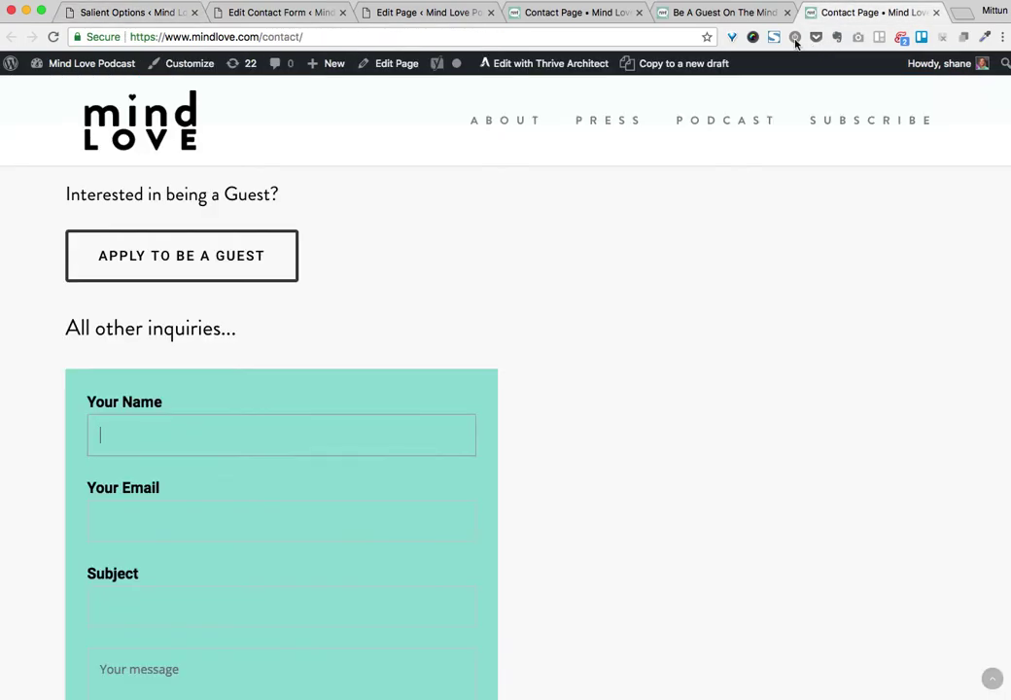
scroll(314, 345, "down", 3)
left_click(272, 344)
left_click(189, 271)
type("dvsd")
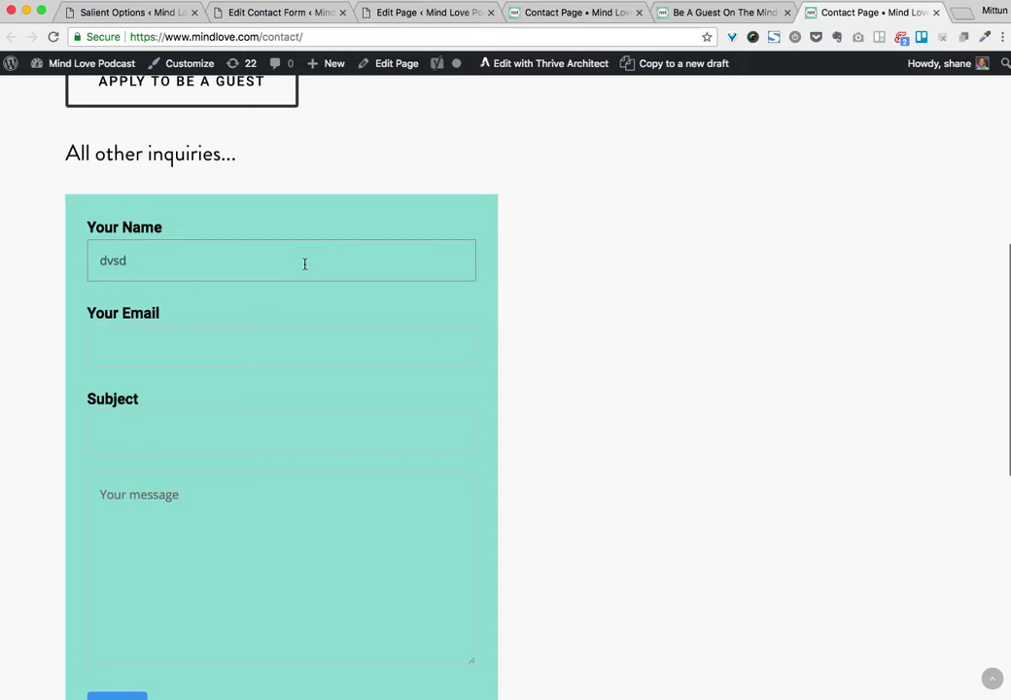
scroll(311, 265, "up", 5)
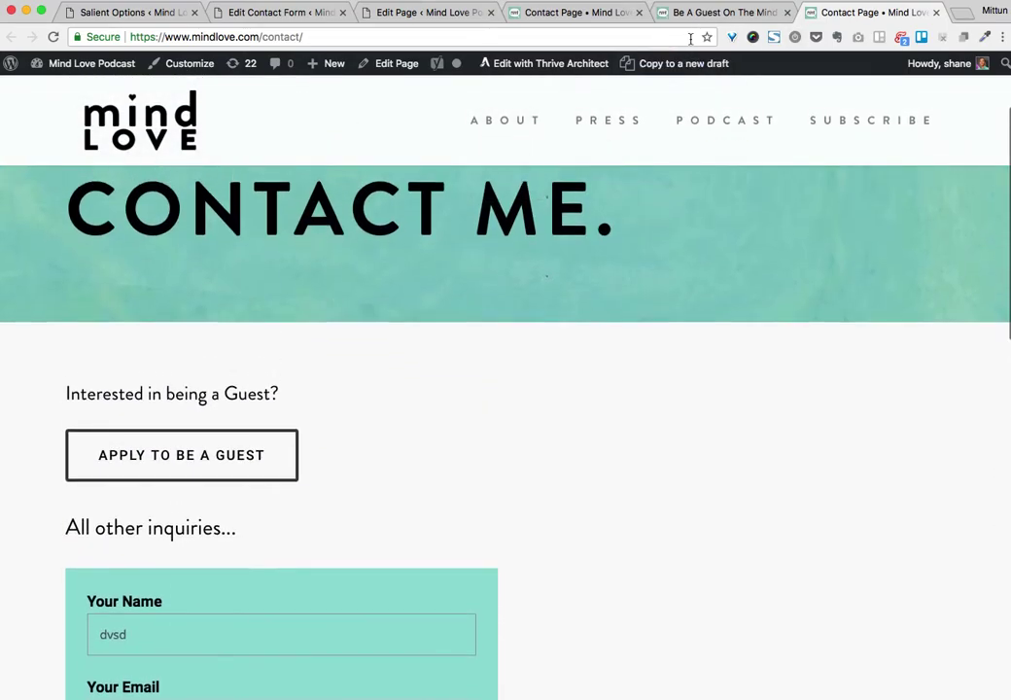
left_click(700, 12)
scroll(917, 477, "down", 1)
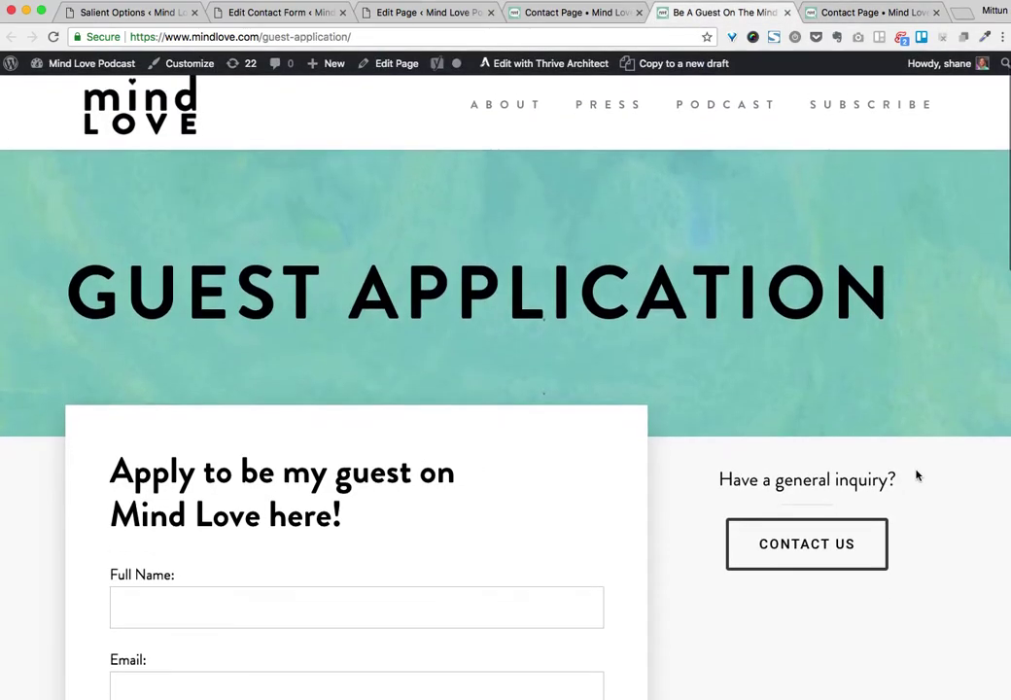
scroll(917, 477, "down", 10)
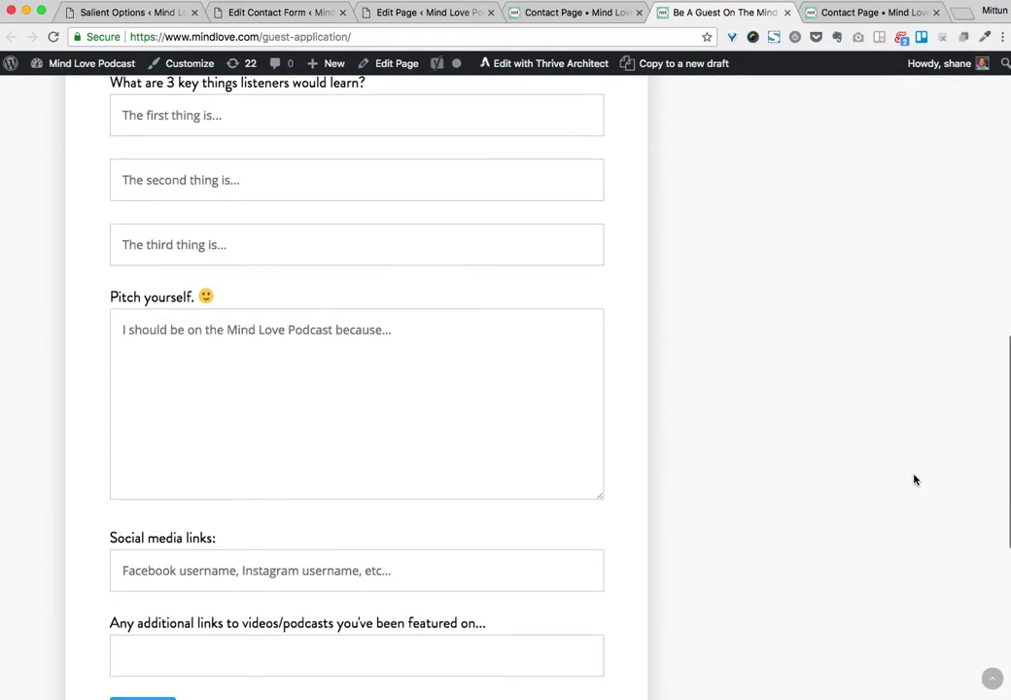
scroll(912, 482, "down", 5)
scroll(909, 485, "up", 7)
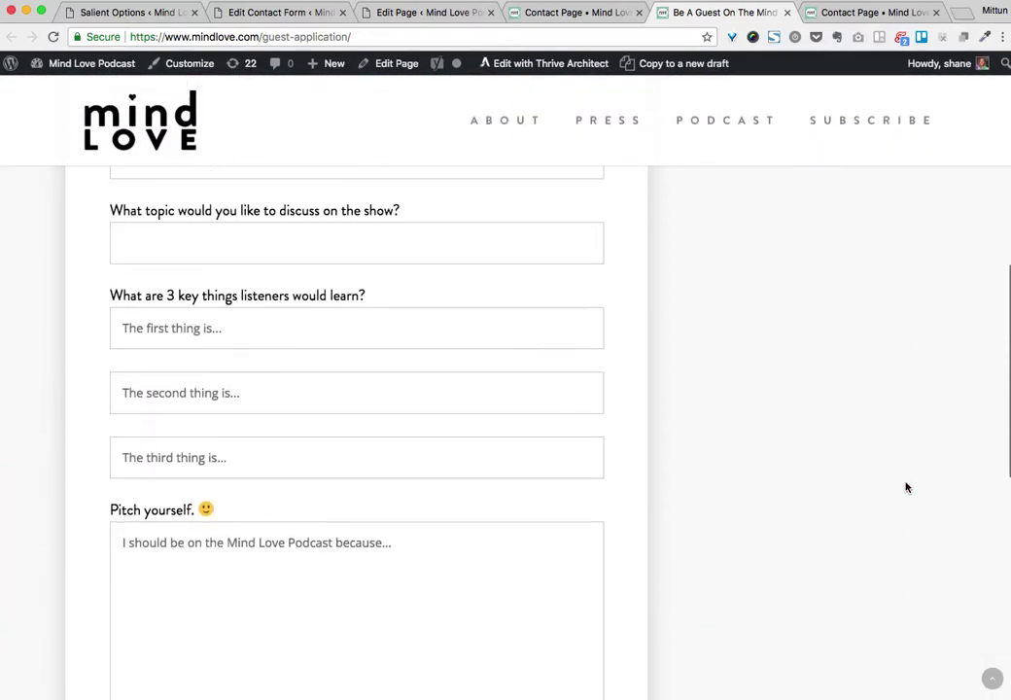
scroll(906, 487, "up", 6)
left_click(851, 12)
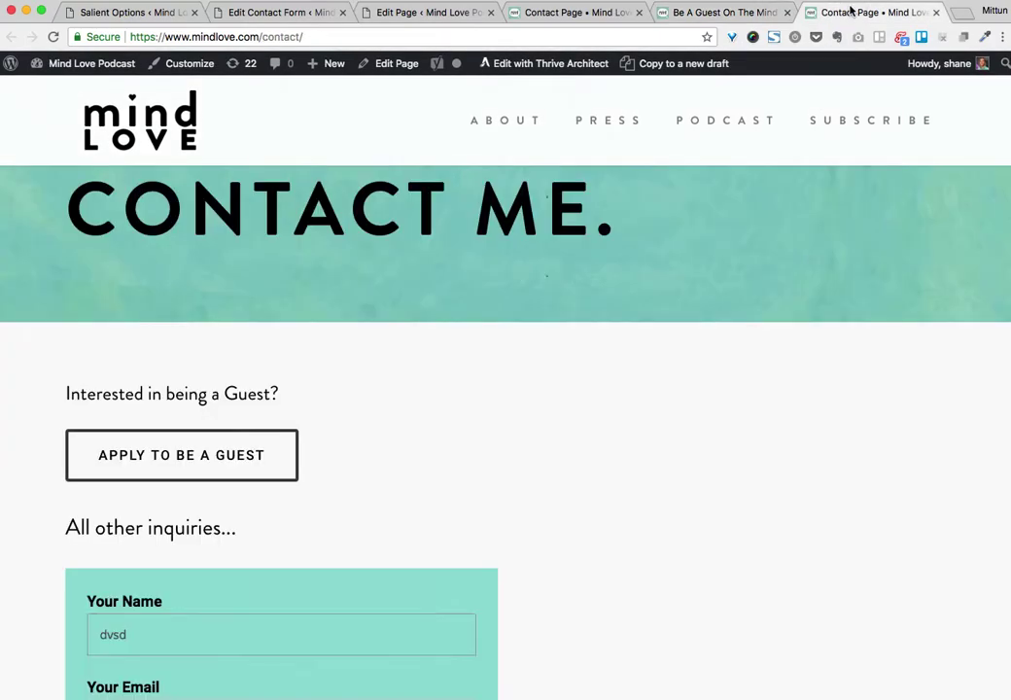
scroll(786, 317, "up", 3)
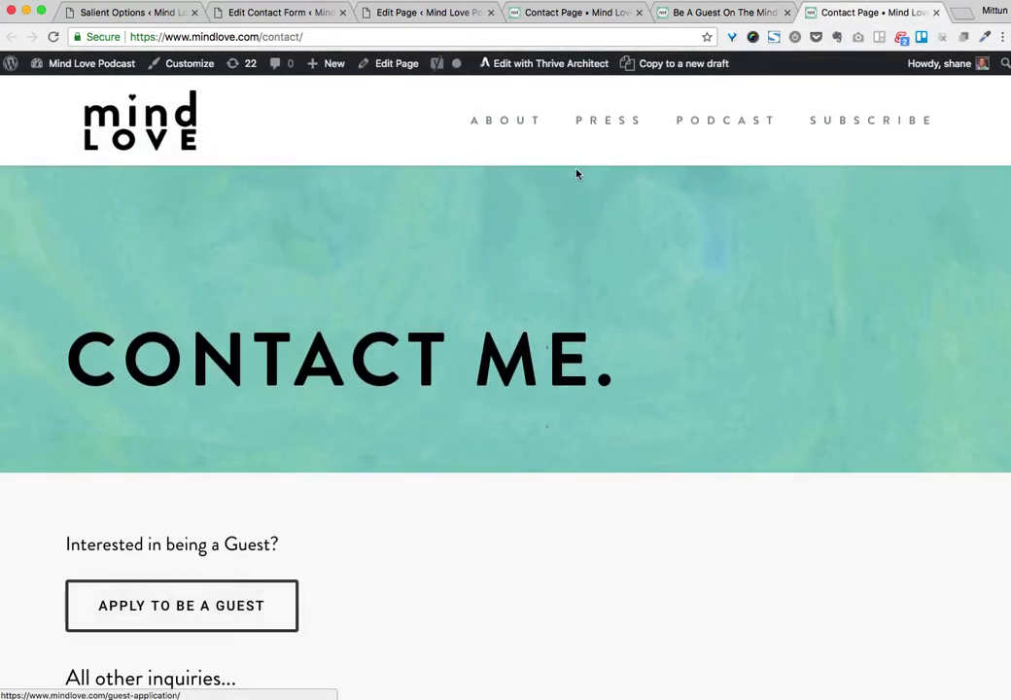
left_click(716, 13)
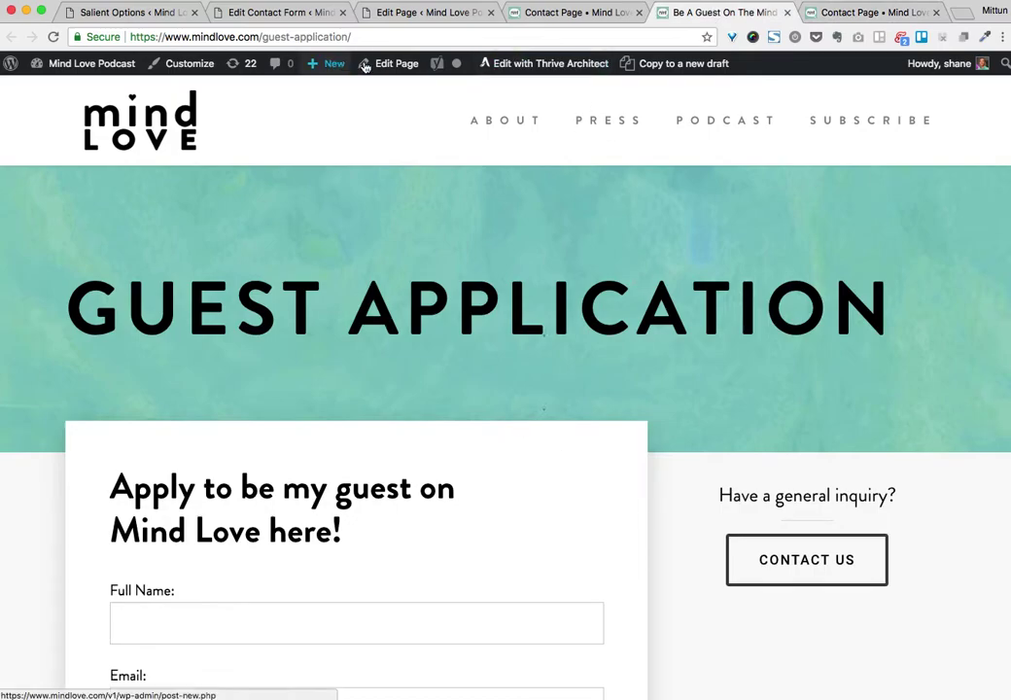
Open the editor for Be A Guest On The Mind Love Podcast in a new tab and go to it.
right_click(396, 63)
left_click(434, 74)
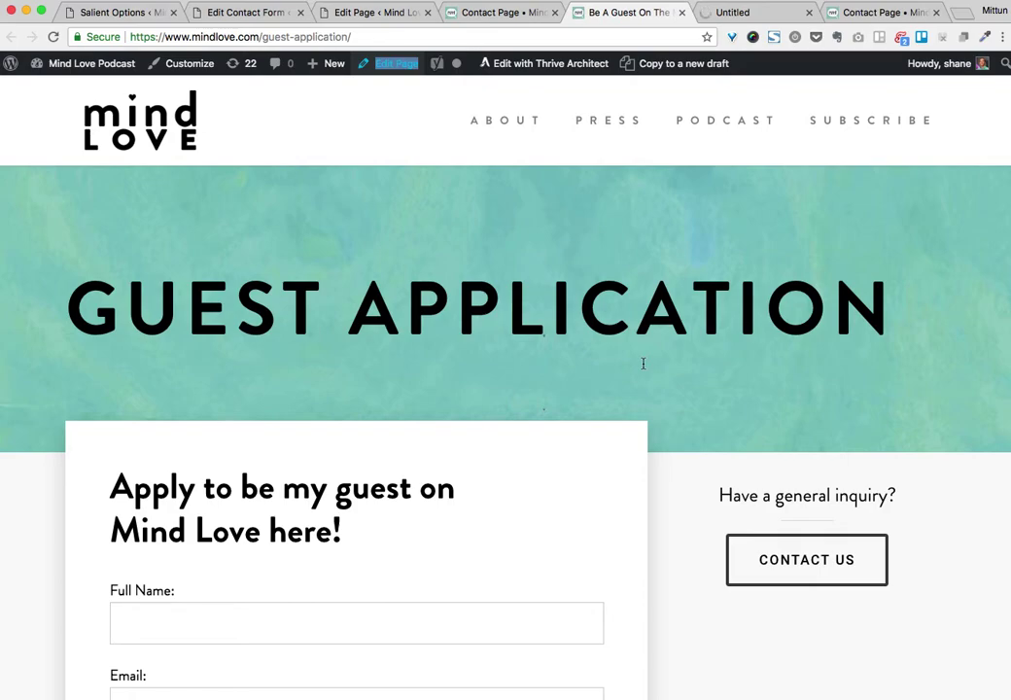
scroll(681, 282, "down", 2)
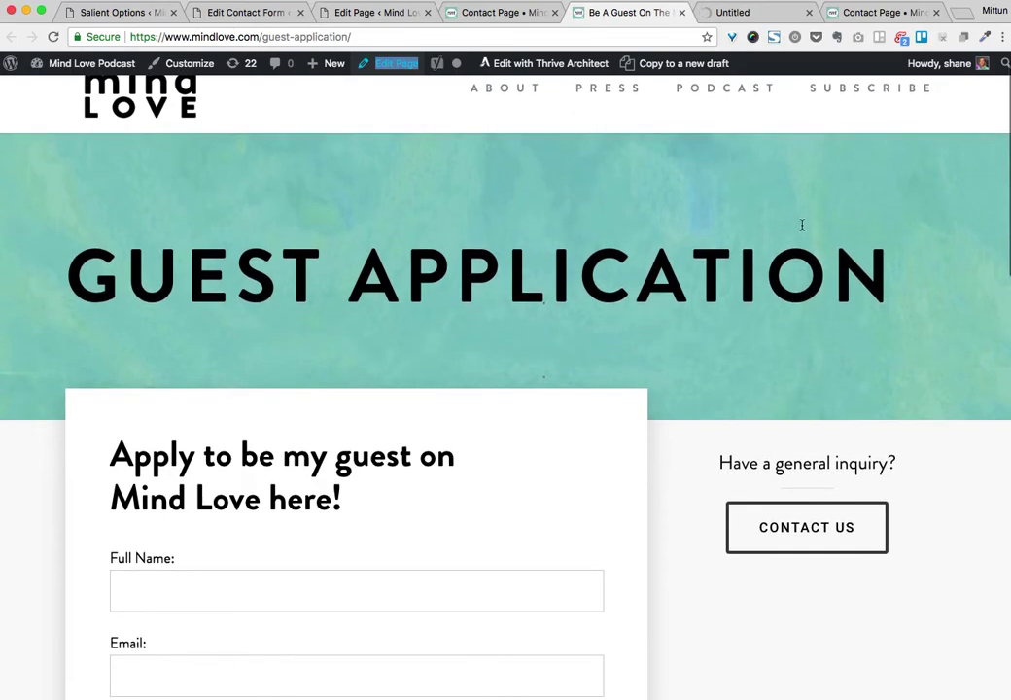
scroll(610, 389, "up", 2)
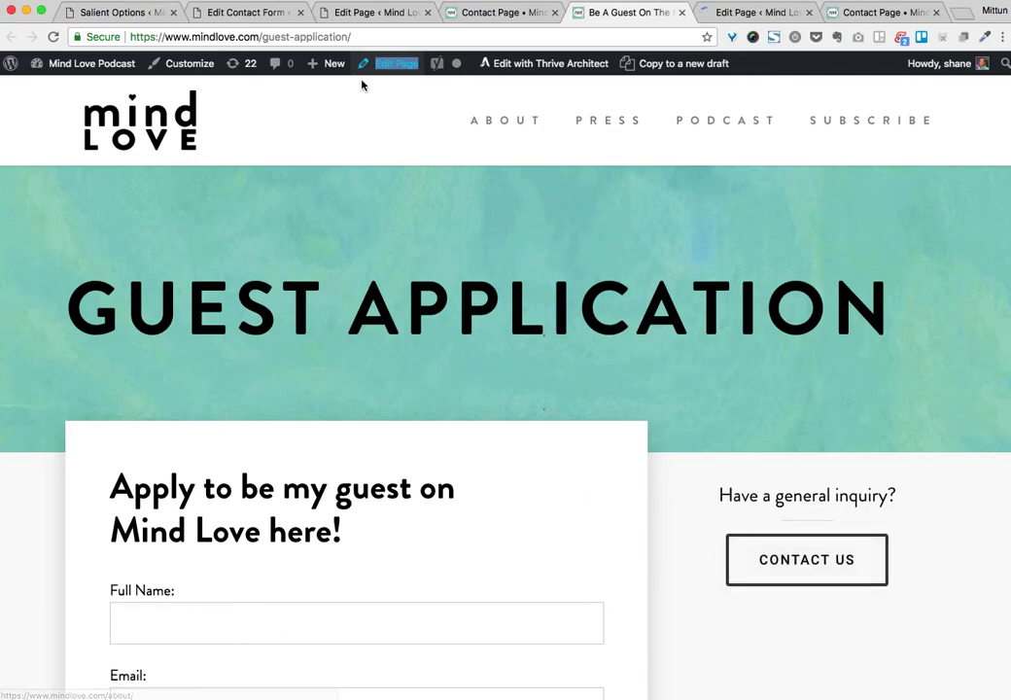
left_click(467, 14)
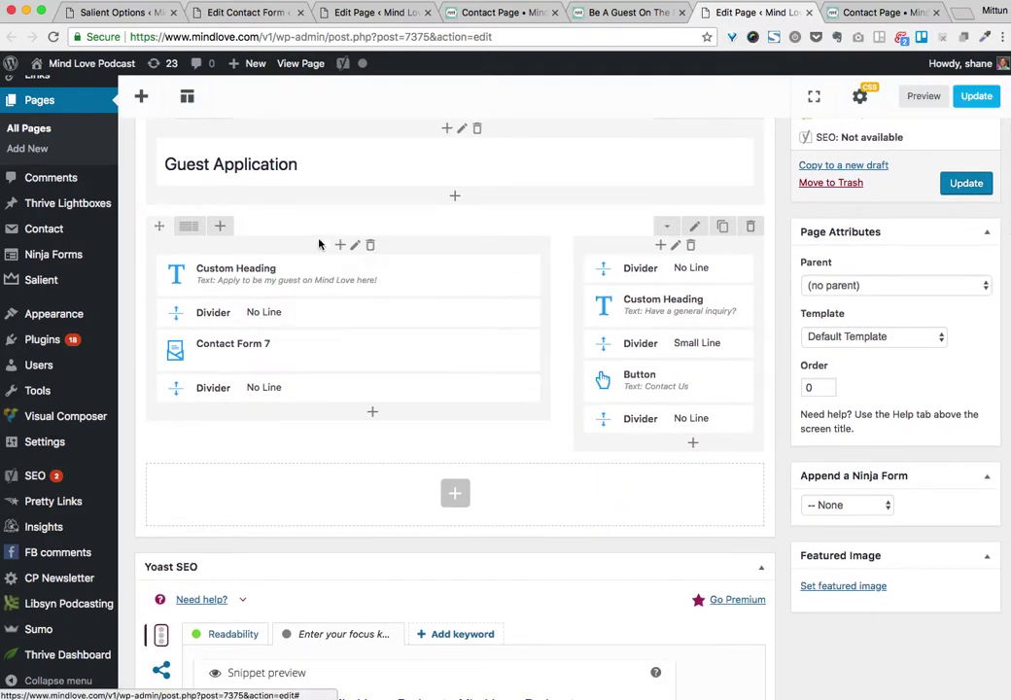
Open the form column's settings and compare its -42 Margin Top against the live page.
left_click(355, 246)
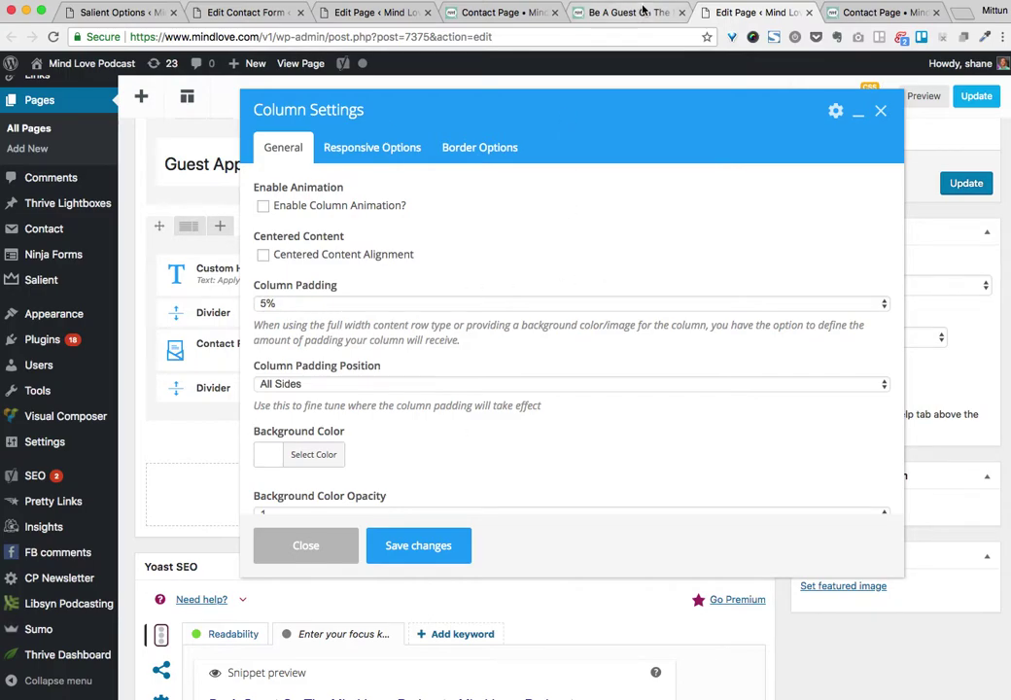
key("ctrl+shift+Tab")
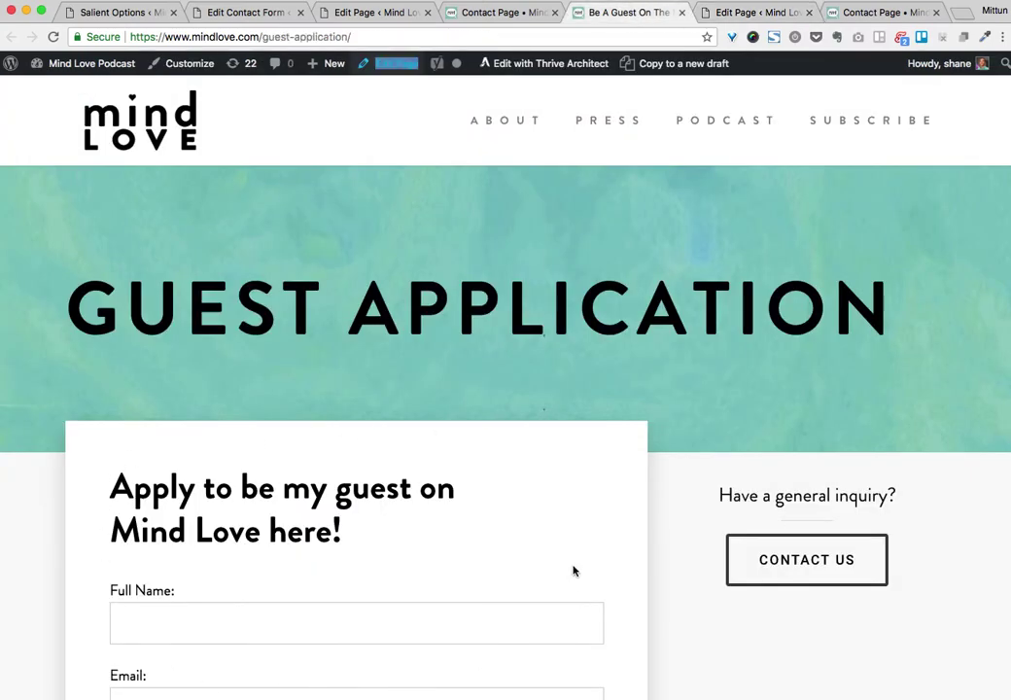
left_click(750, 13)
scroll(394, 397, "down", 5)
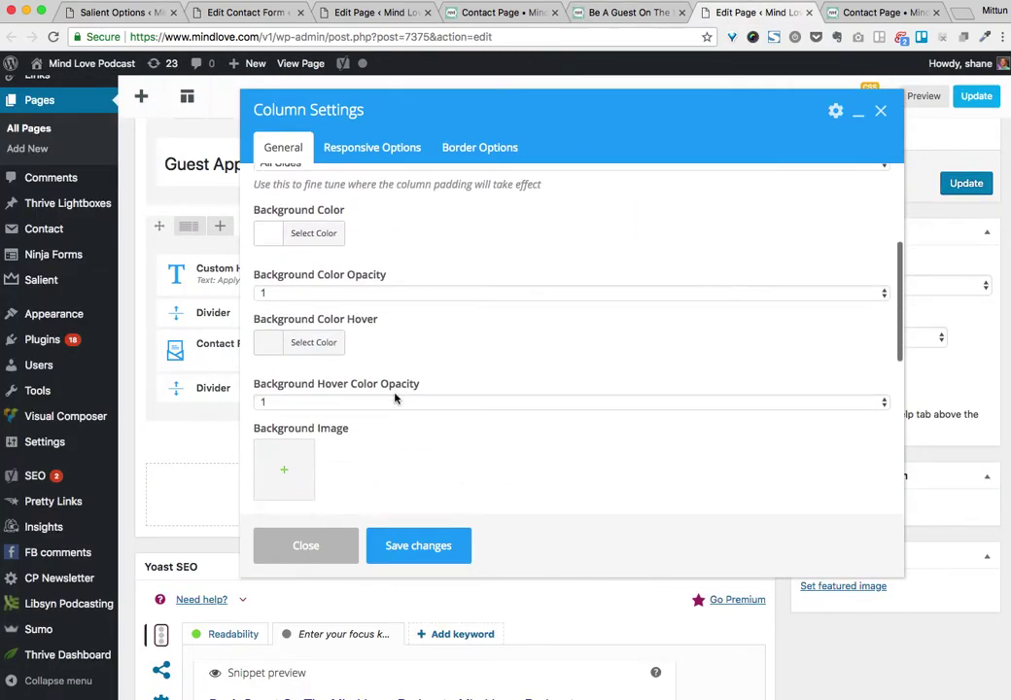
scroll(399, 402, "down", 3)
left_click(313, 332)
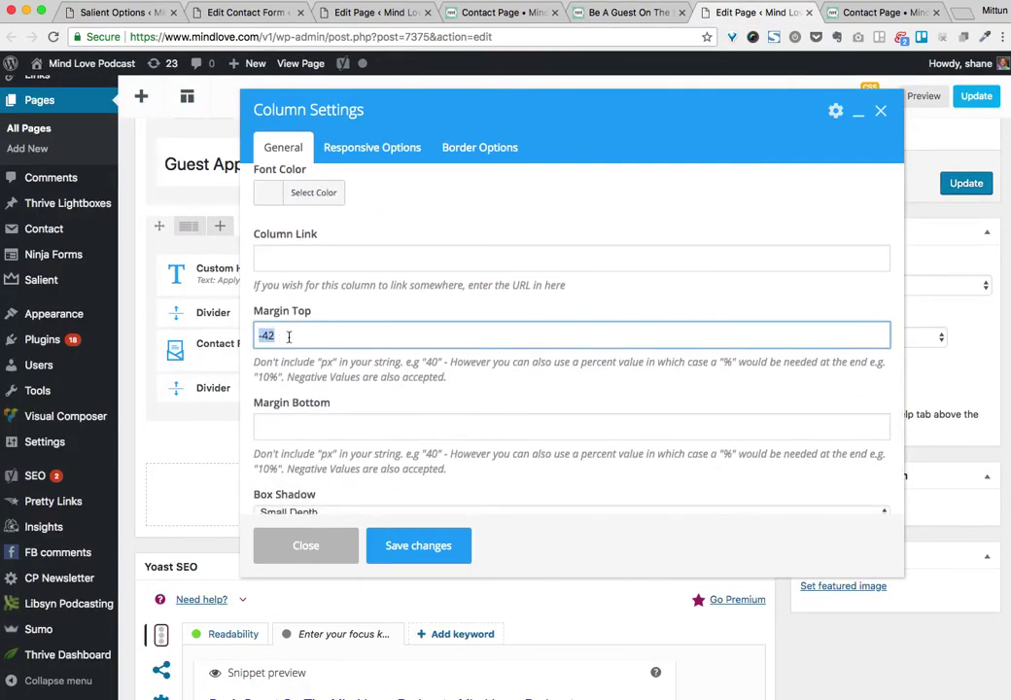
left_click_drag(259, 362, 435, 363)
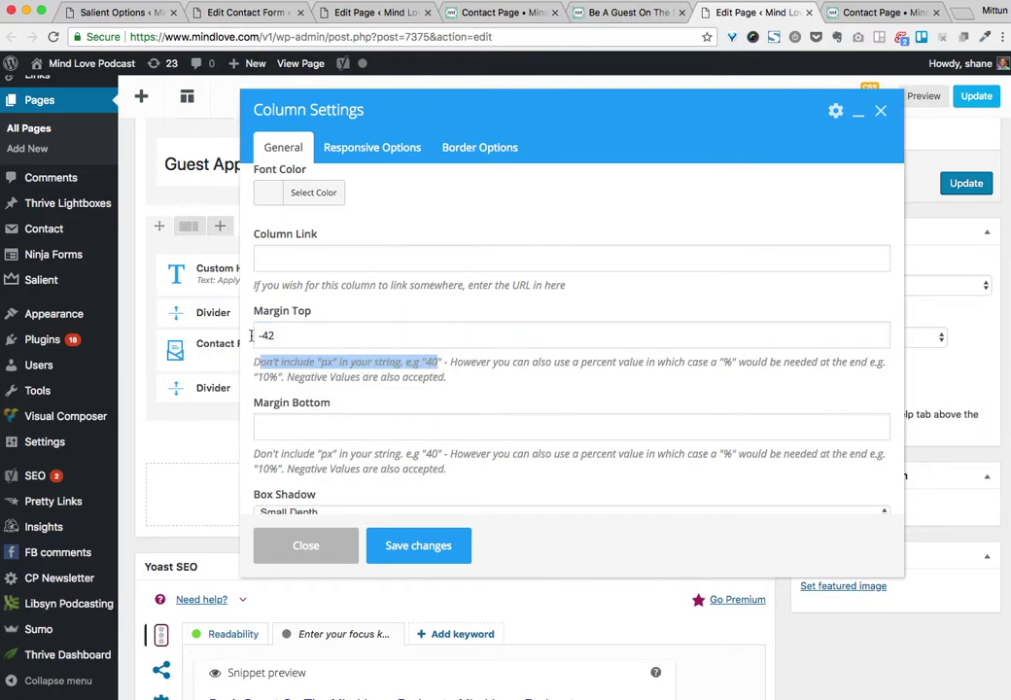
Keep the Small Depth box shadow, close the column settings unchanged, and view the live page.
left_click(591, 13)
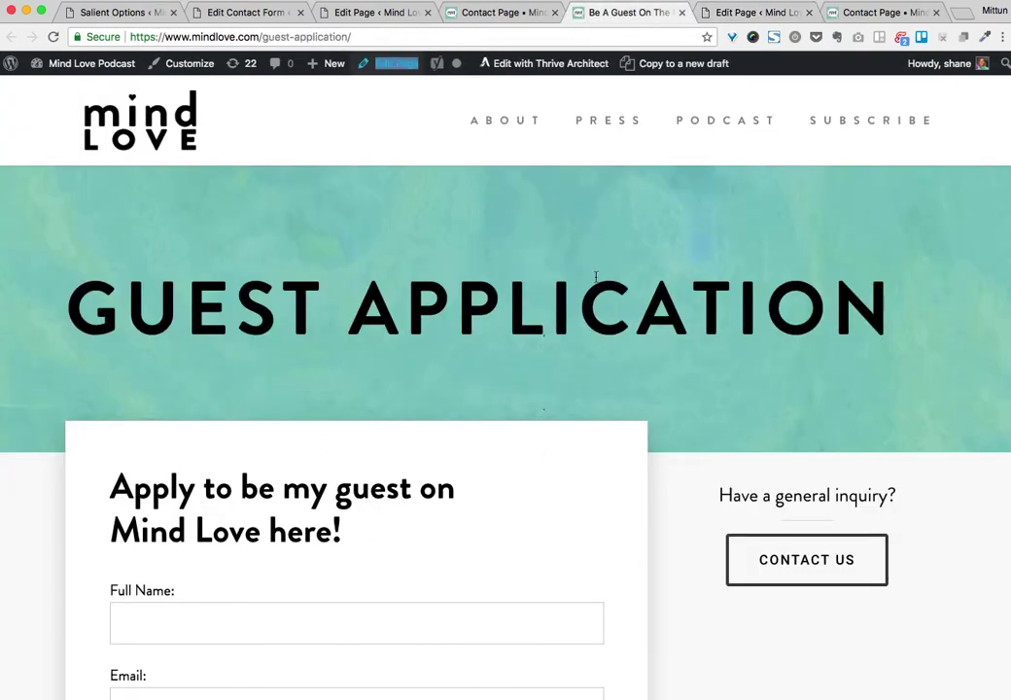
left_click(749, 13)
scroll(379, 356, "down", 1)
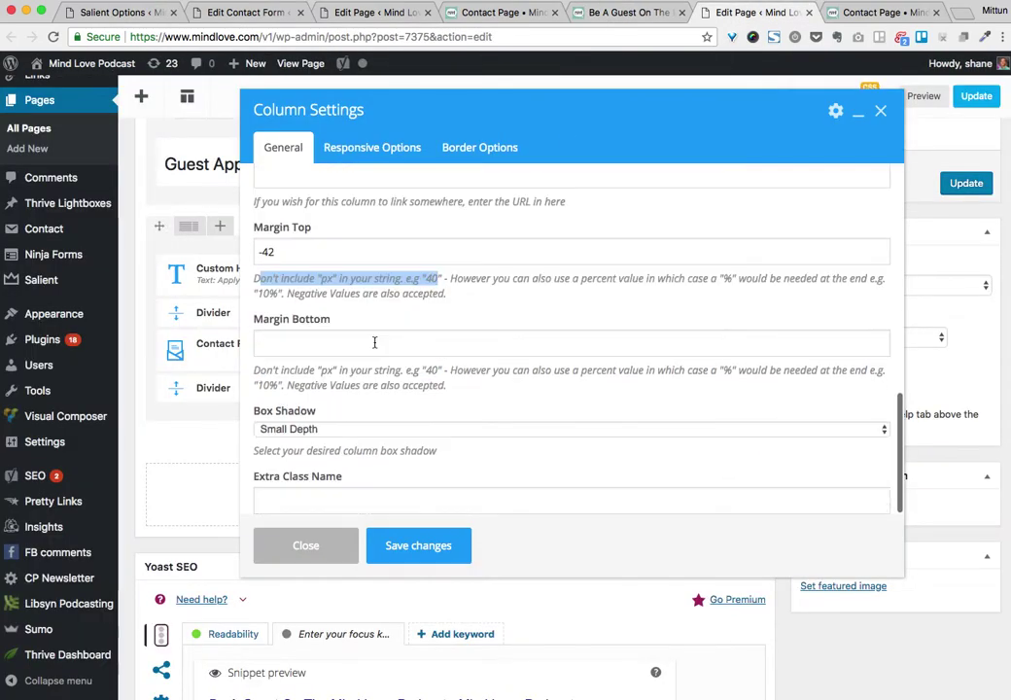
left_click(258, 434)
left_click(336, 427)
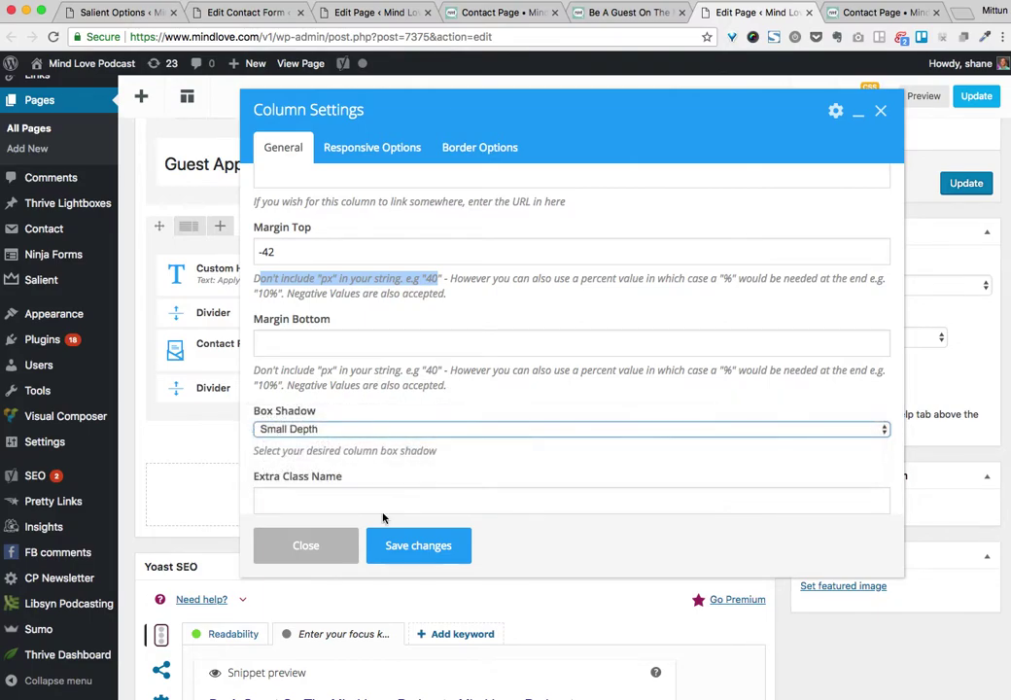
left_click(328, 545)
left_click(622, 13)
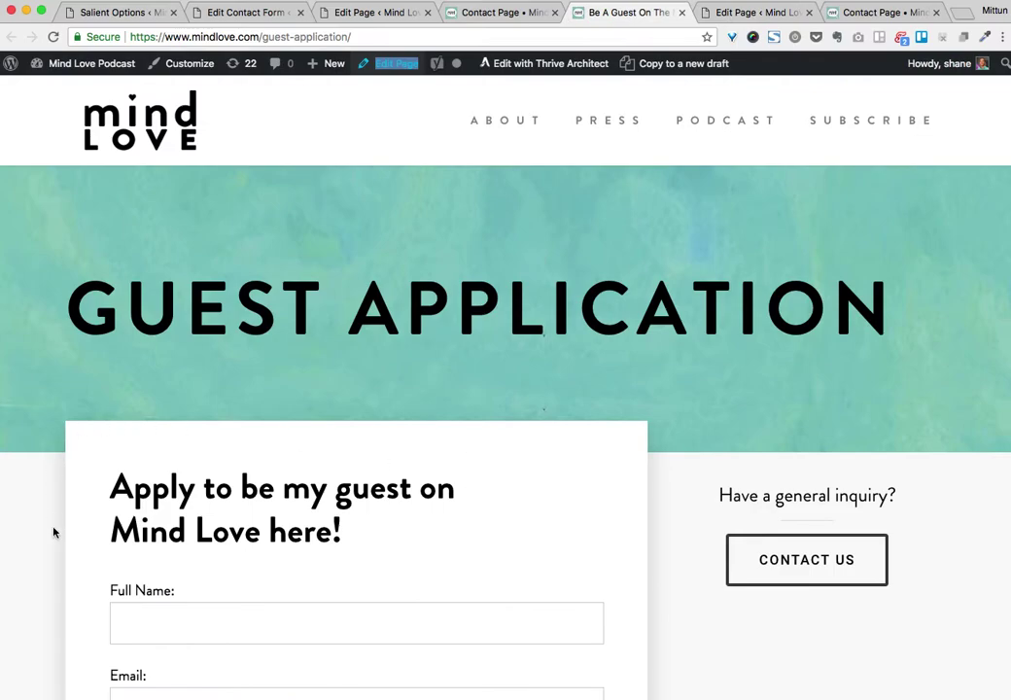
Glance over the live Guest Application and Contact Me pages, then return to the Guest Application editor.
scroll(549, 468, "down", 4)
scroll(413, 553, "up", 3)
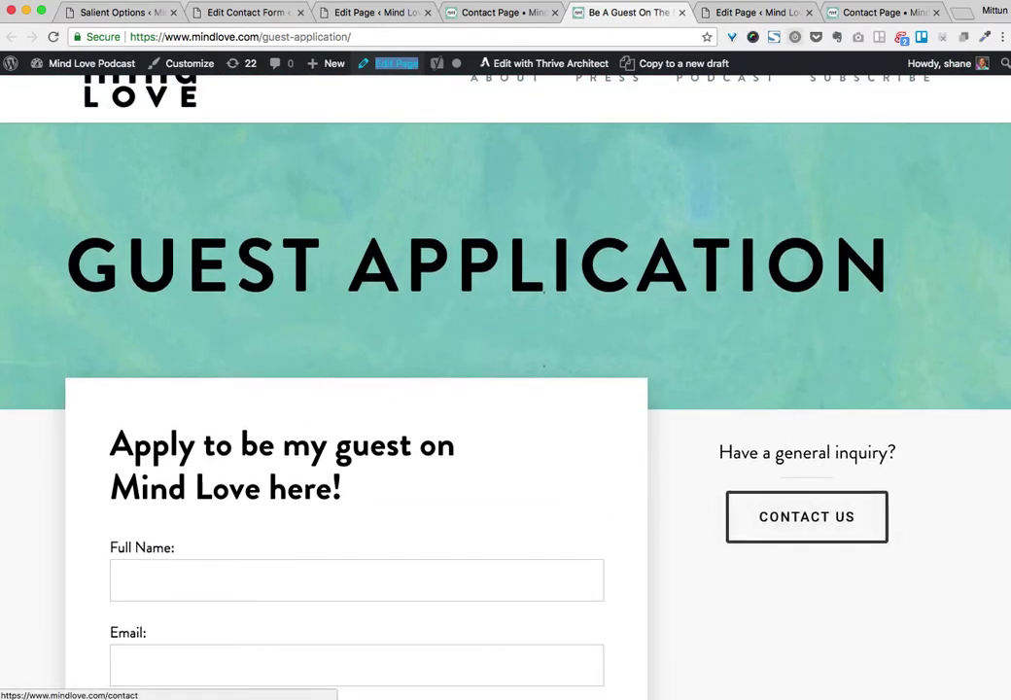
left_click(862, 13)
scroll(429, 481, "down", 3)
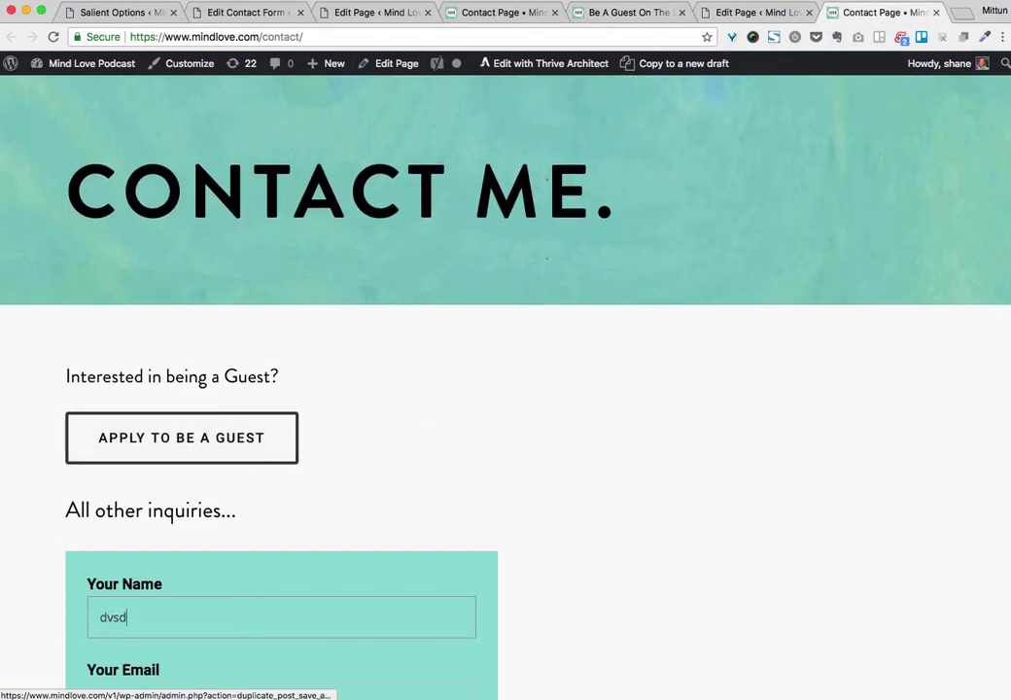
left_click(727, 13)
scroll(670, 345, "up", 1)
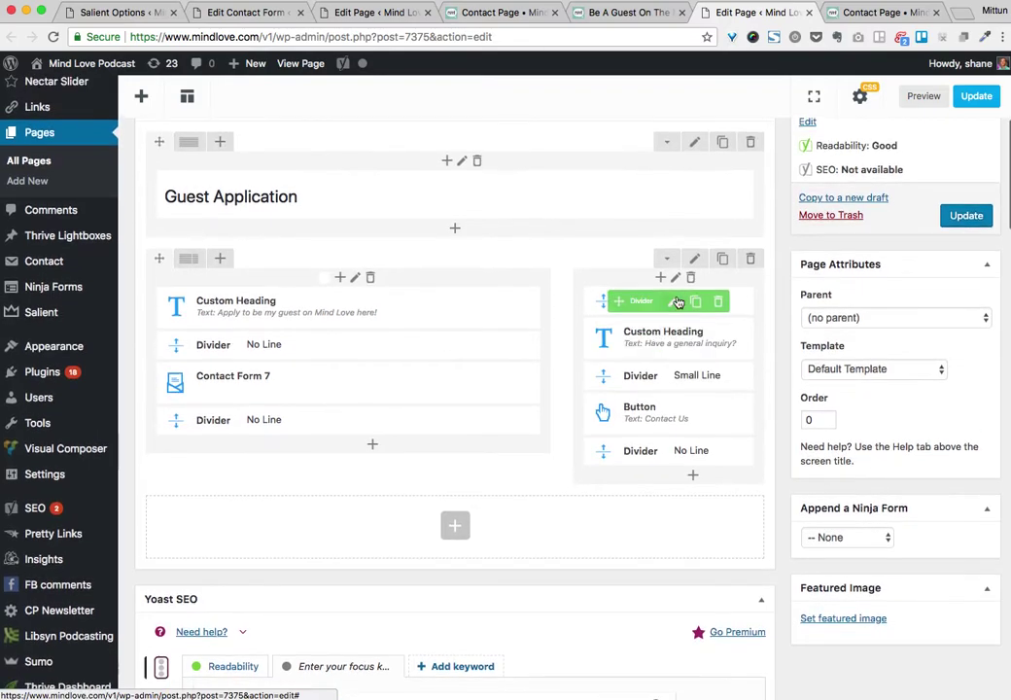
left_click(678, 277)
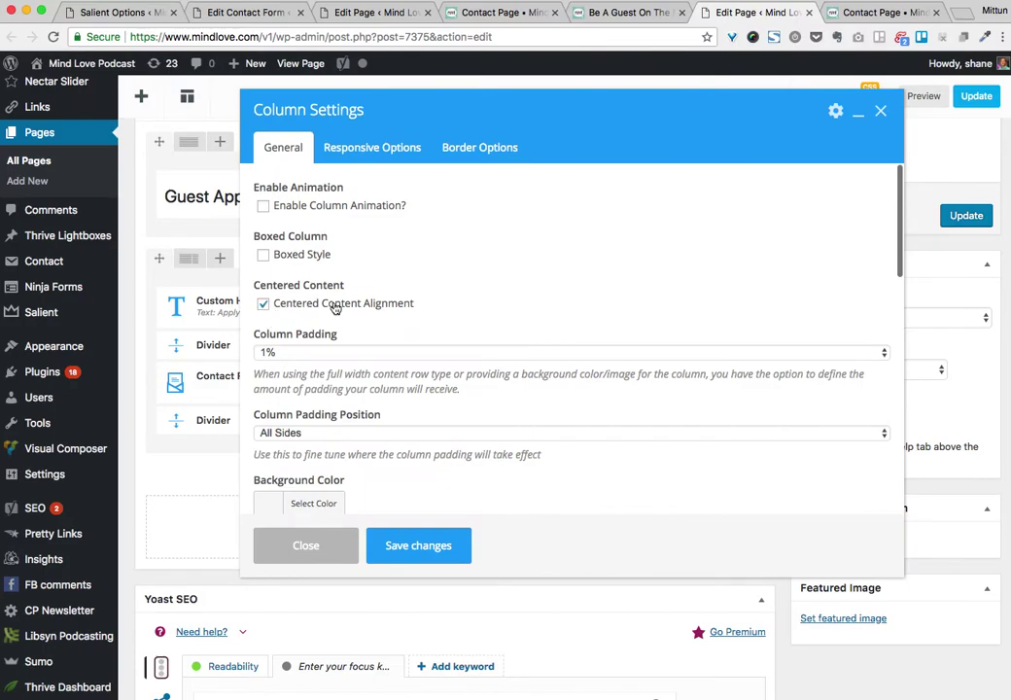
scroll(435, 428, "down", 5)
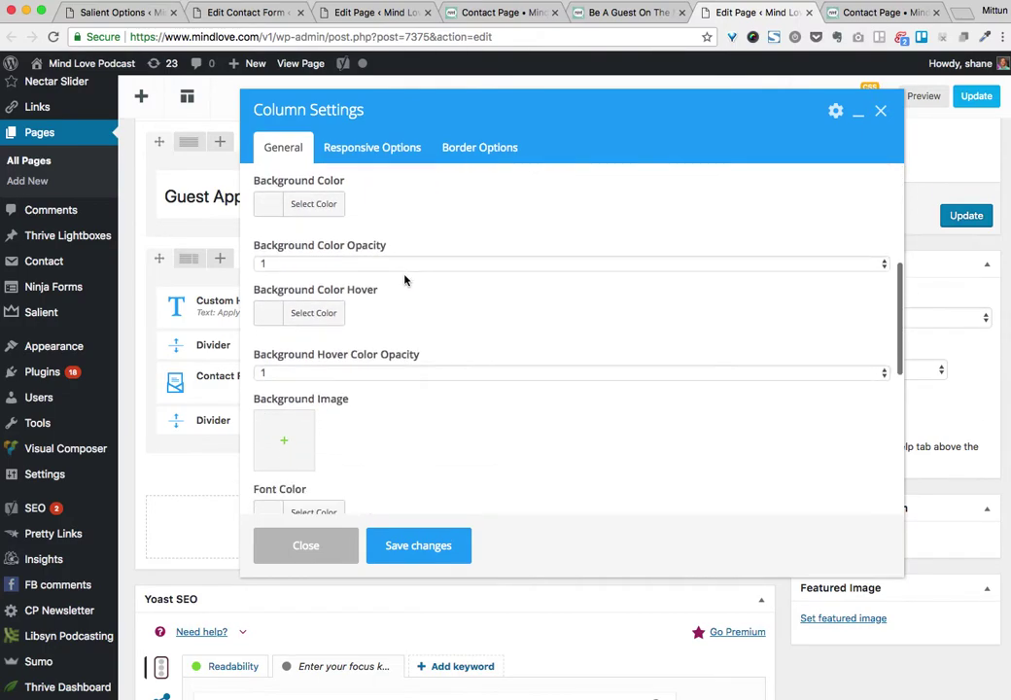
scroll(433, 396, "up", 3)
left_click(318, 545)
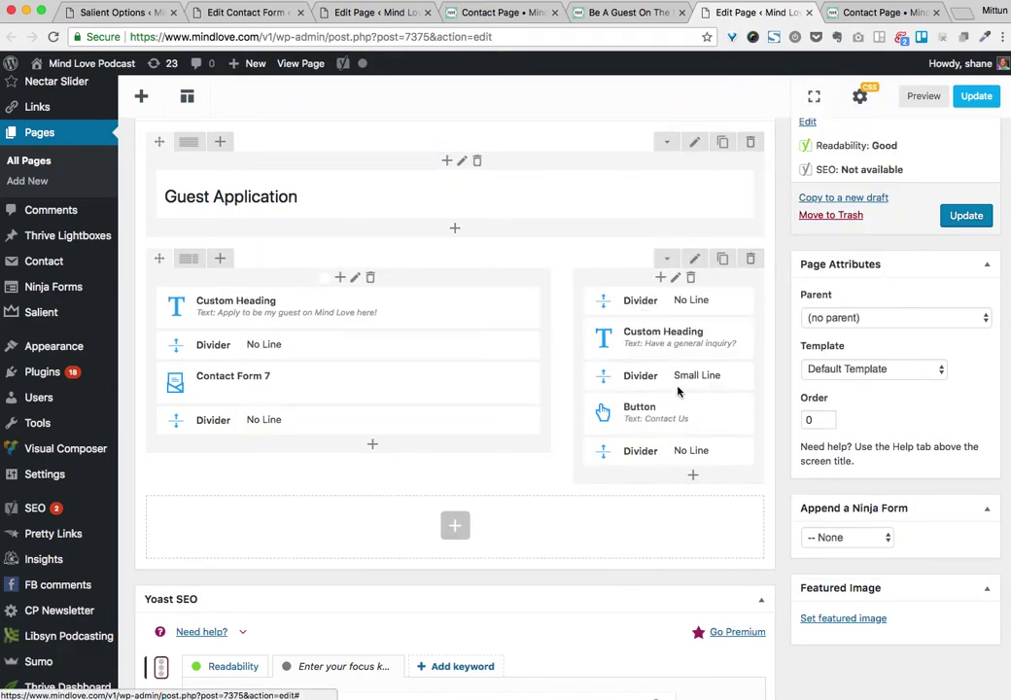
left_click(673, 377)
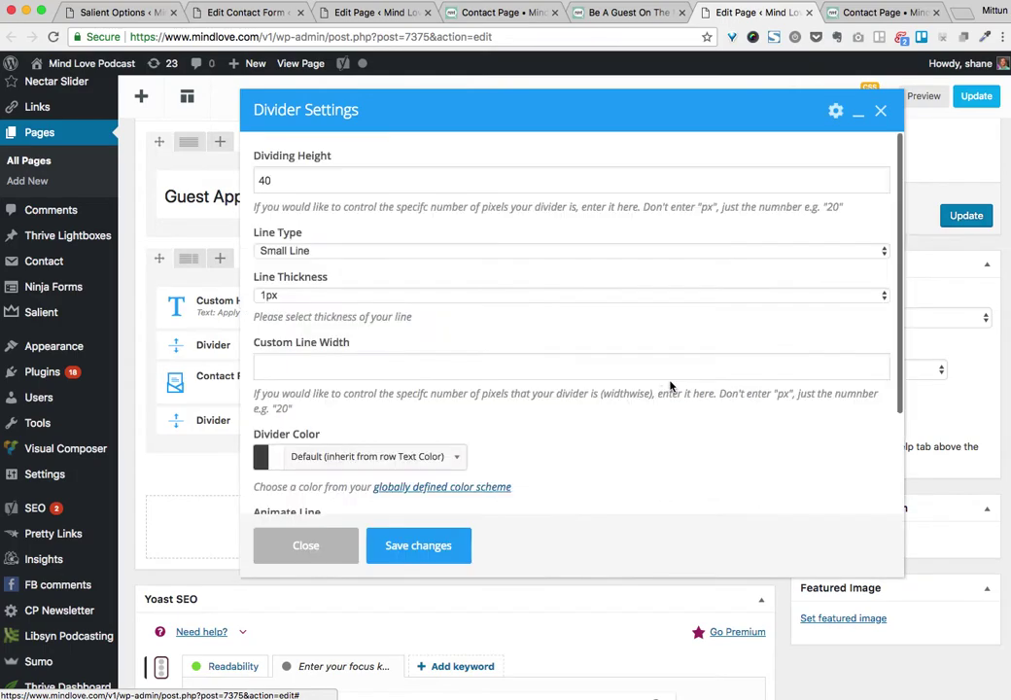
left_click_drag(270, 180, 253, 180)
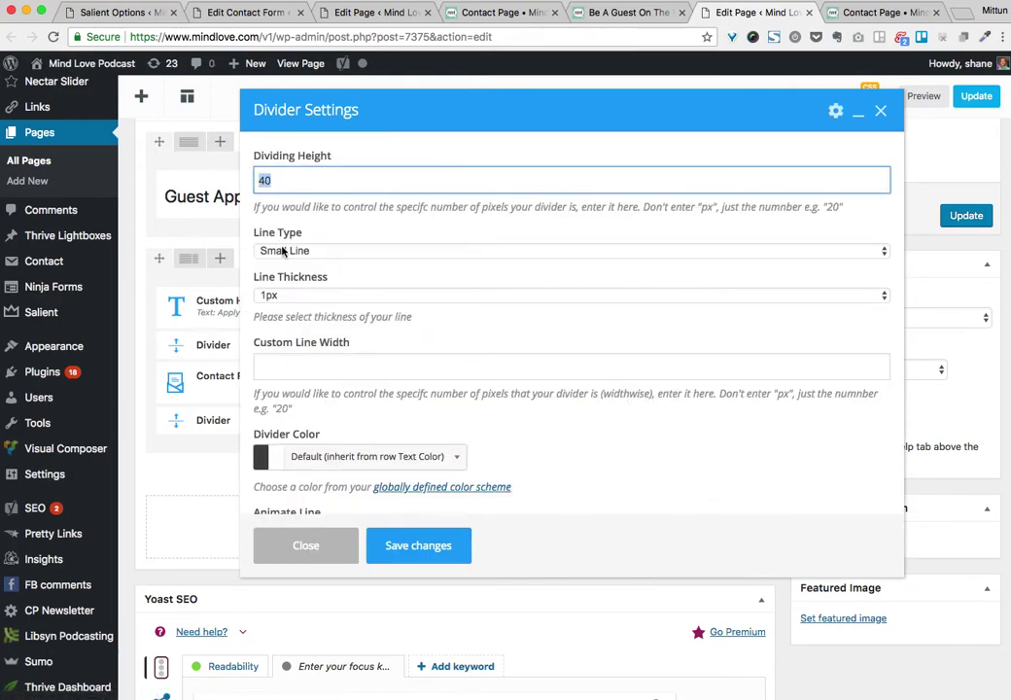
left_click(332, 548)
Compare the live Contact Me and Guest Application forms and their field labels.
left_click(868, 13)
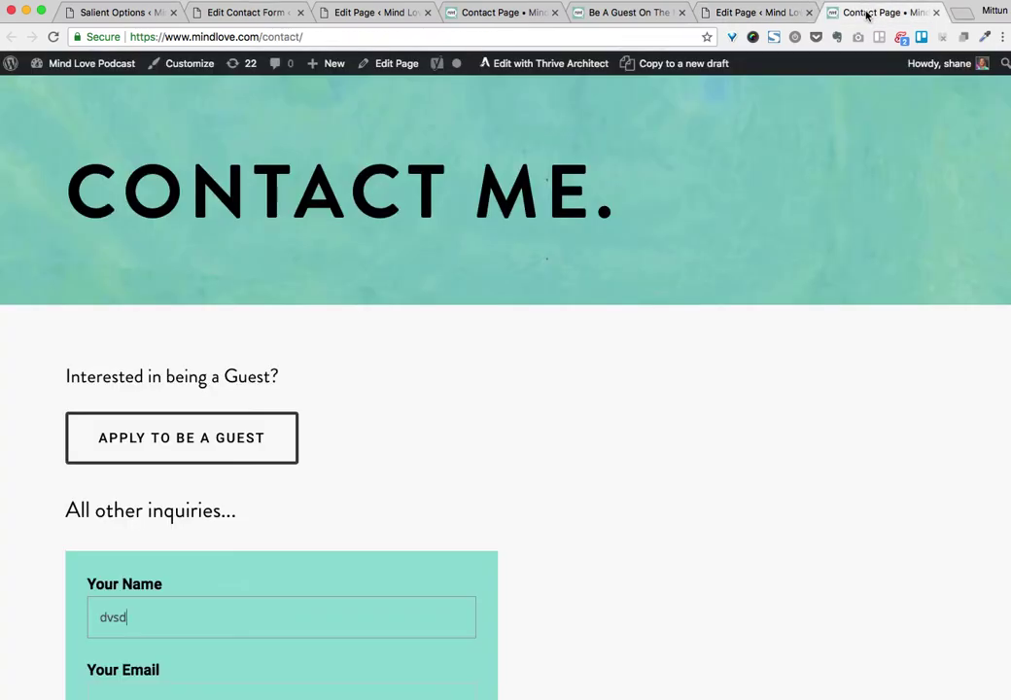
left_click(605, 12)
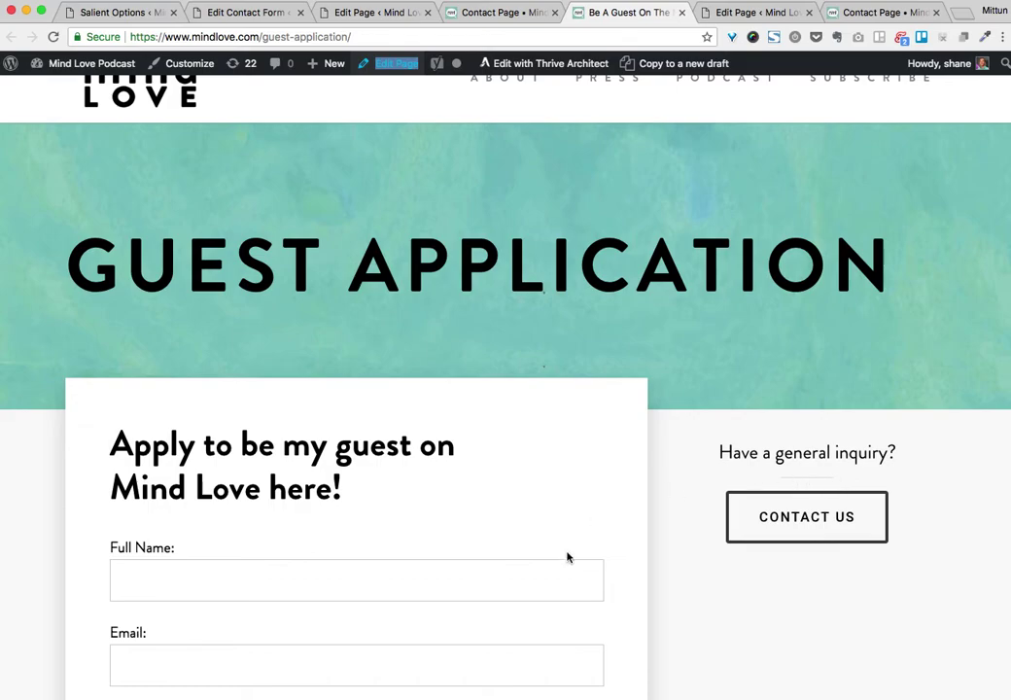
scroll(568, 557, "down", 5)
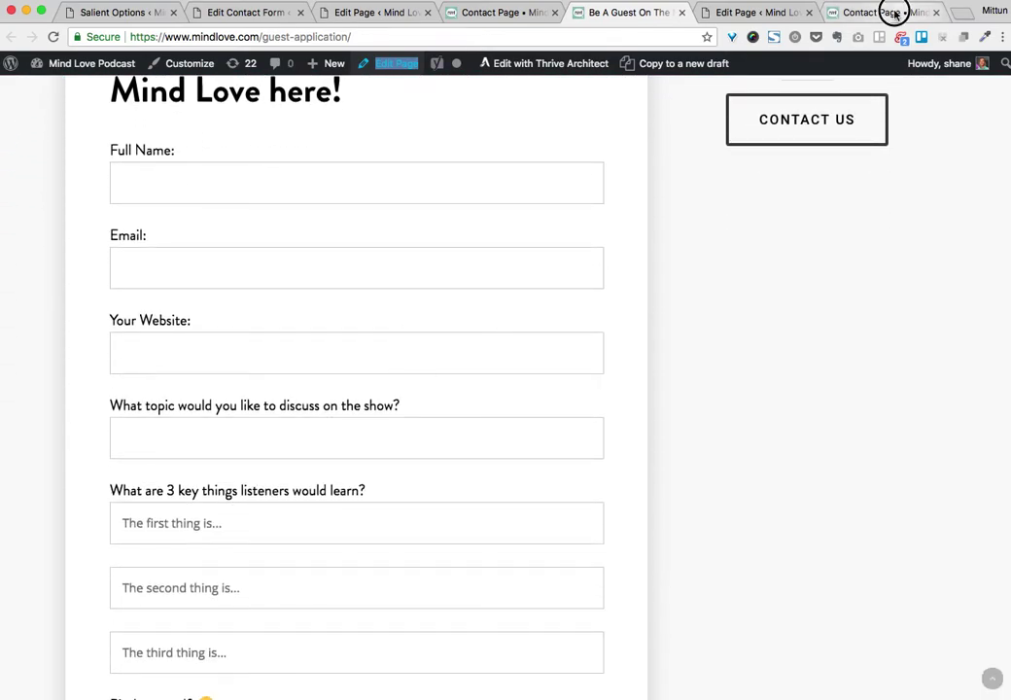
left_click(895, 12)
scroll(562, 324, "down", 3)
left_click_drag(94, 285, 153, 283)
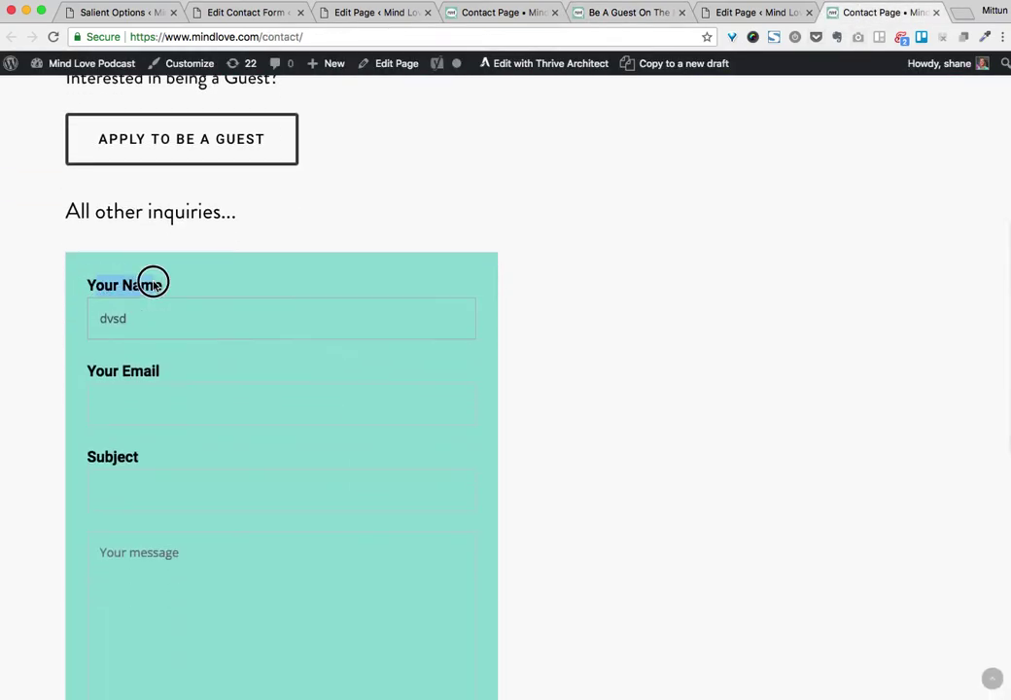
left_click_drag(94, 370, 159, 372)
scroll(212, 511, "down", 3)
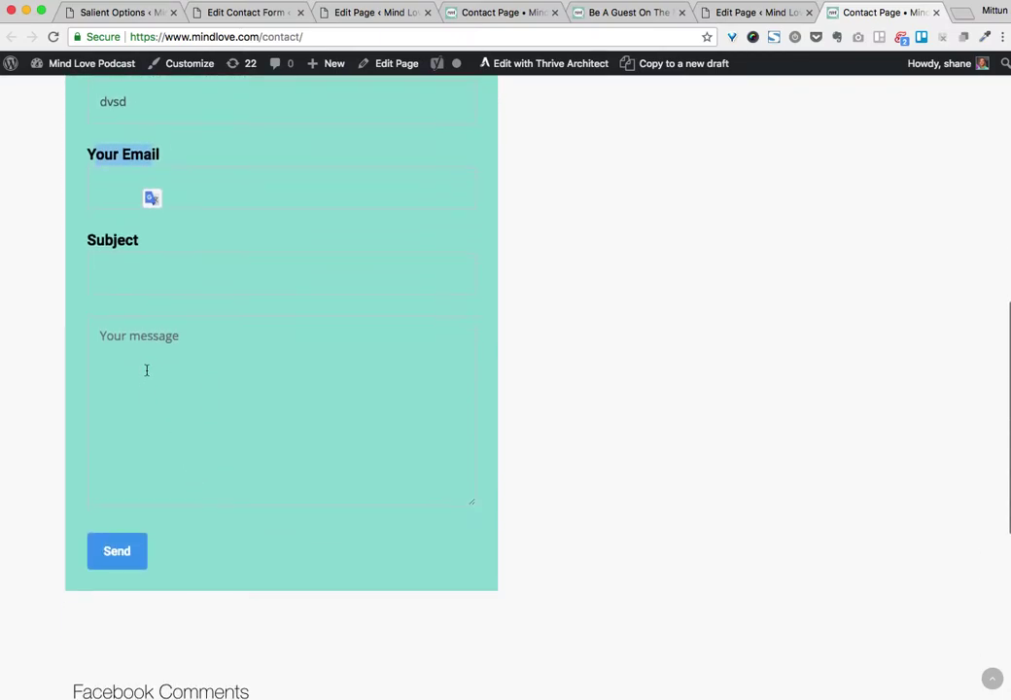
Type 'ghfghgfhfgh' into the Contact message box, then view Contact form 1's Form template.
left_click(159, 342)
type("ghfghgfhfgh")
left_click_drag(145, 241, 89, 240)
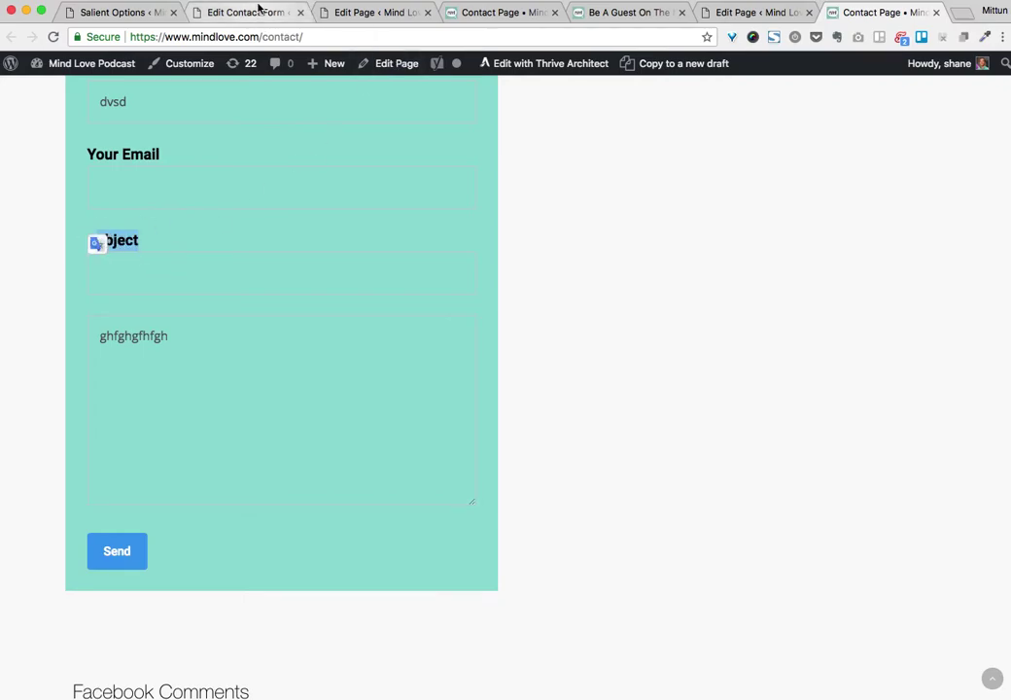
left_click(258, 12)
left_click(167, 318)
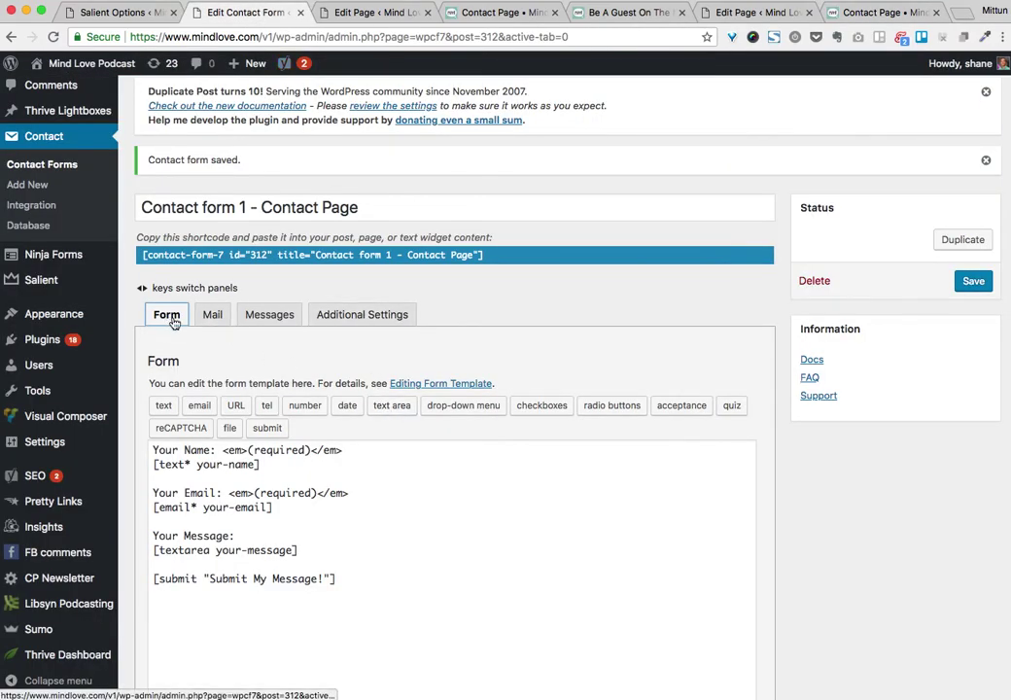
Highlight the Your Email and Your Message labels and the em tag in the form template.
scroll(508, 544, "down", 3)
left_click_drag(152, 365, 226, 366)
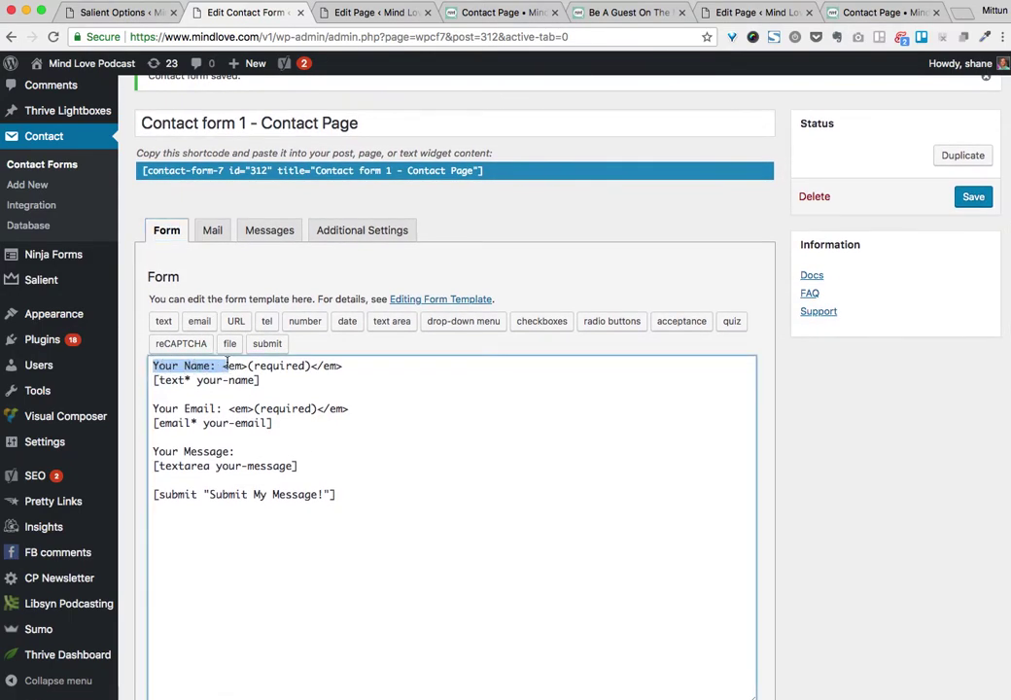
left_click_drag(153, 409, 222, 408)
left_click_drag(153, 451, 224, 454)
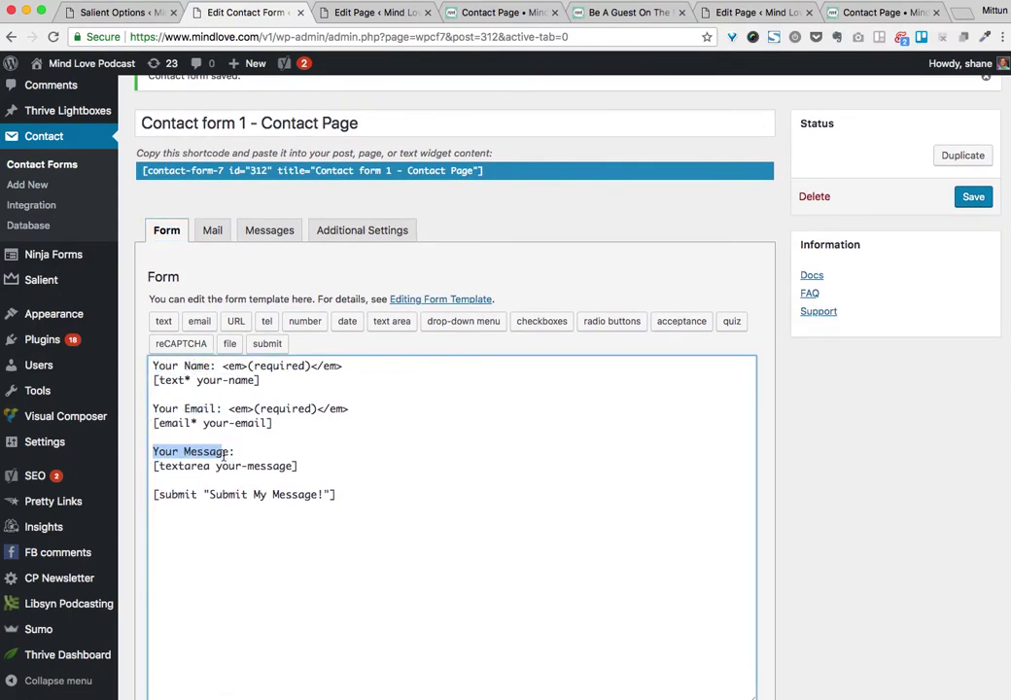
left_click_drag(229, 409, 247, 408)
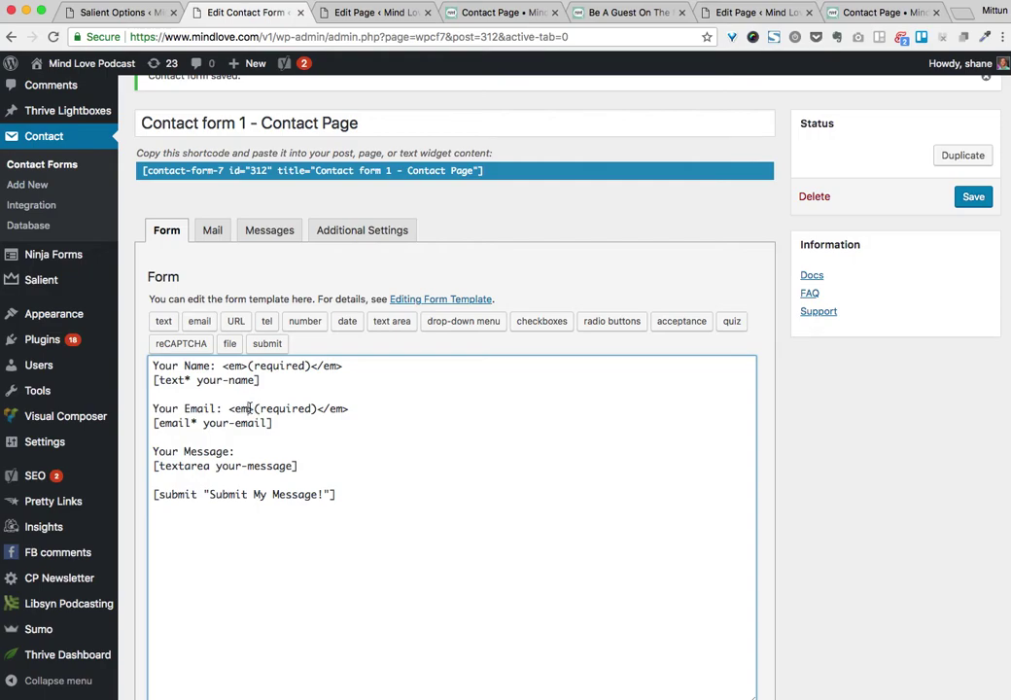
Scroll through Contact form 1's Mail settings to review them.
scroll(316, 444, "down", 3)
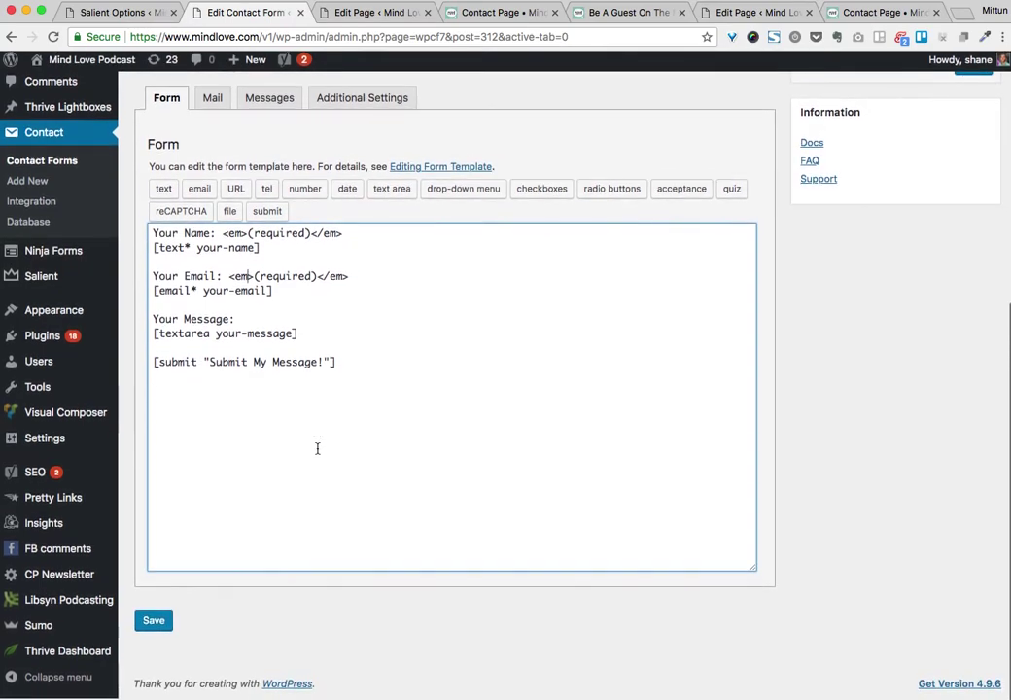
scroll(317, 449, "up", 5)
left_click(223, 304)
scroll(465, 427, "down", 10)
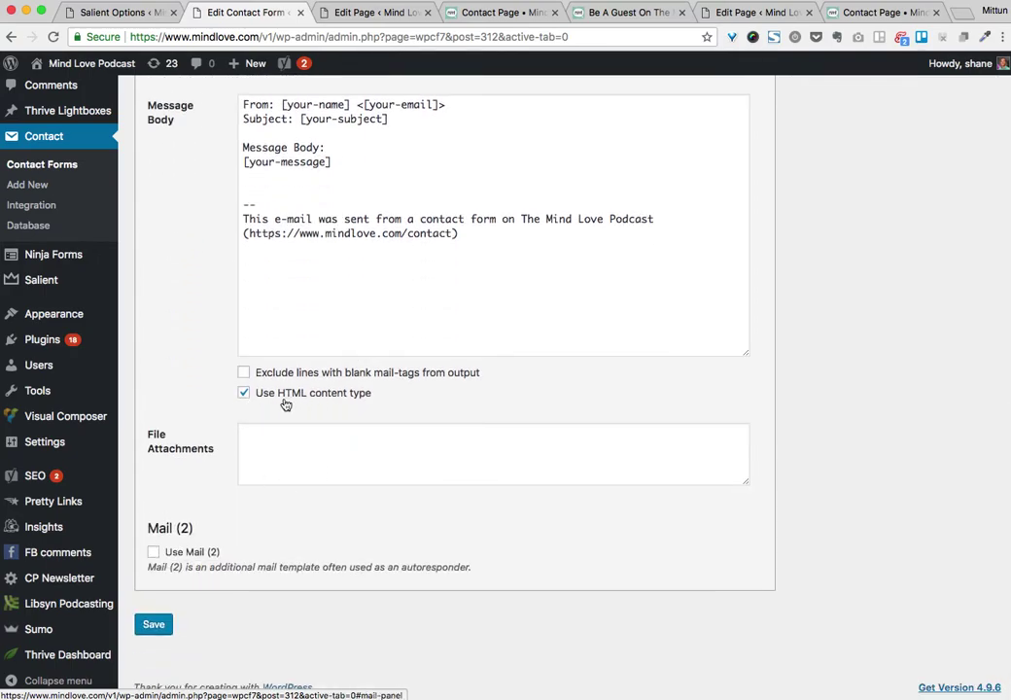
scroll(338, 321, "up", 3)
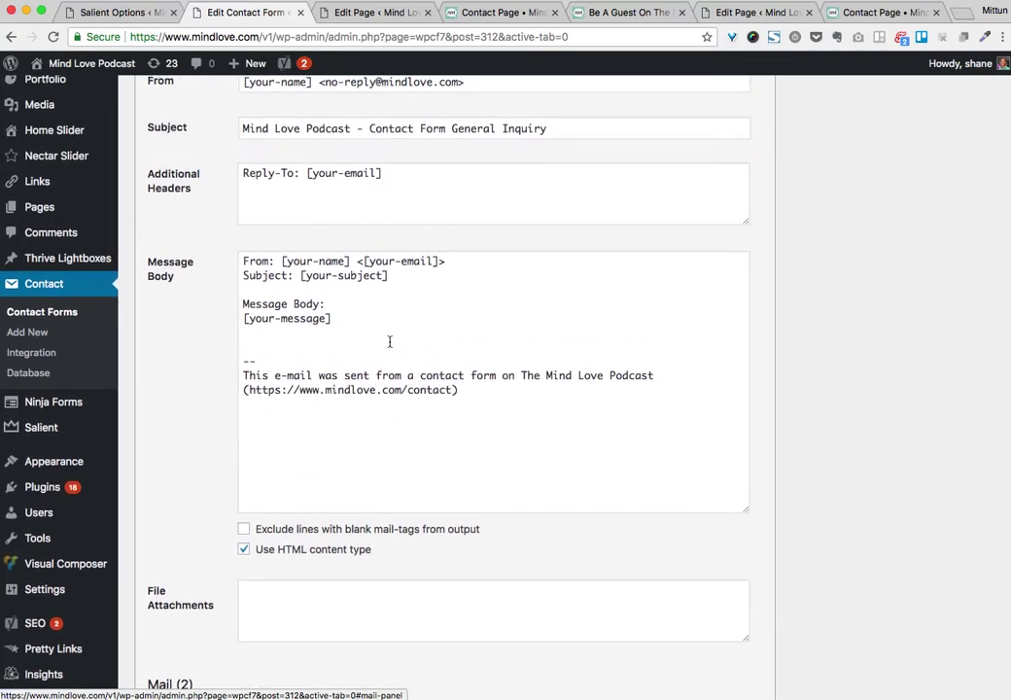
scroll(285, 333, "up", 2)
Compare the two live Contact Page versions, including the teal form's Subject label.
left_click(875, 12)
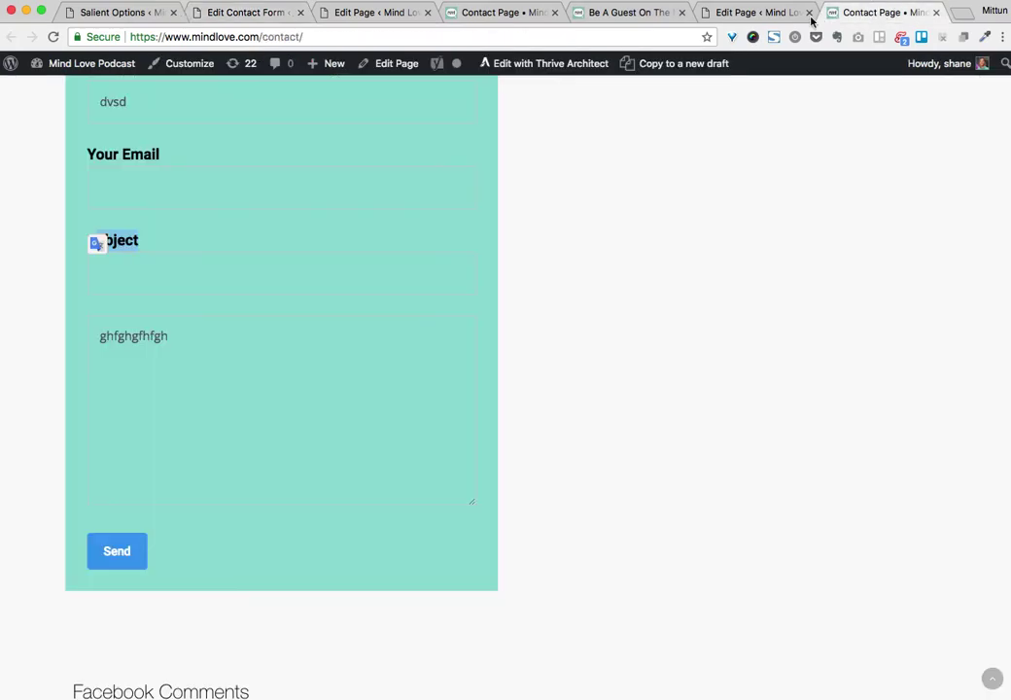
left_click_drag(528, 15, 761, 20)
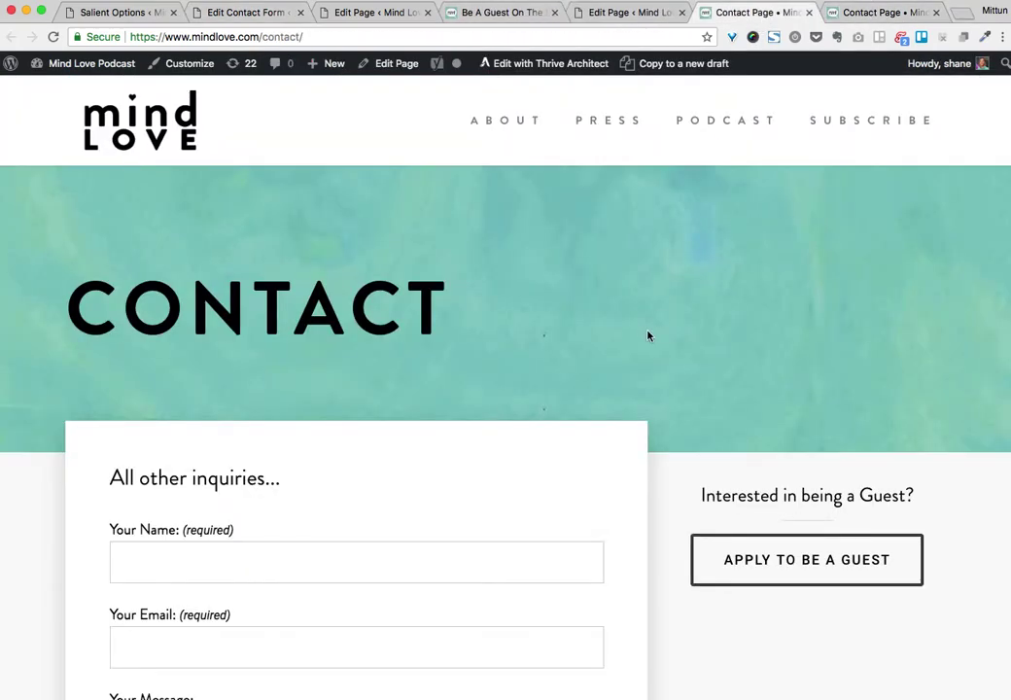
scroll(720, 379, "down", 2)
scroll(797, 406, "down", 2)
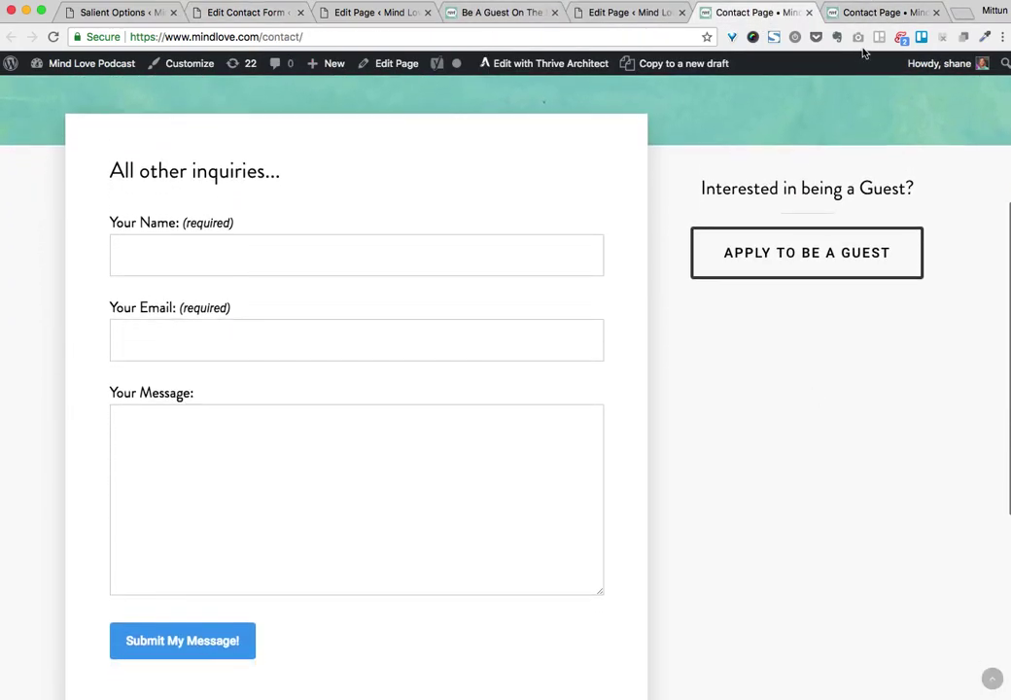
left_click(883, 15)
scroll(765, 466, "up", 3)
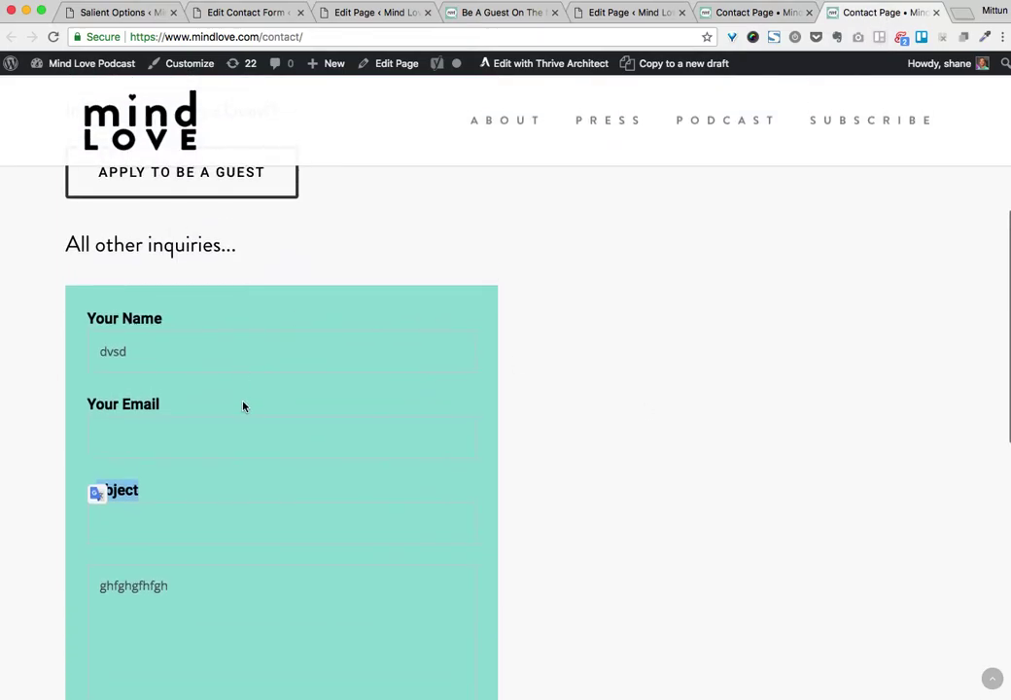
left_click(244, 407)
scroll(242, 389, "up", 1)
left_click(775, 11)
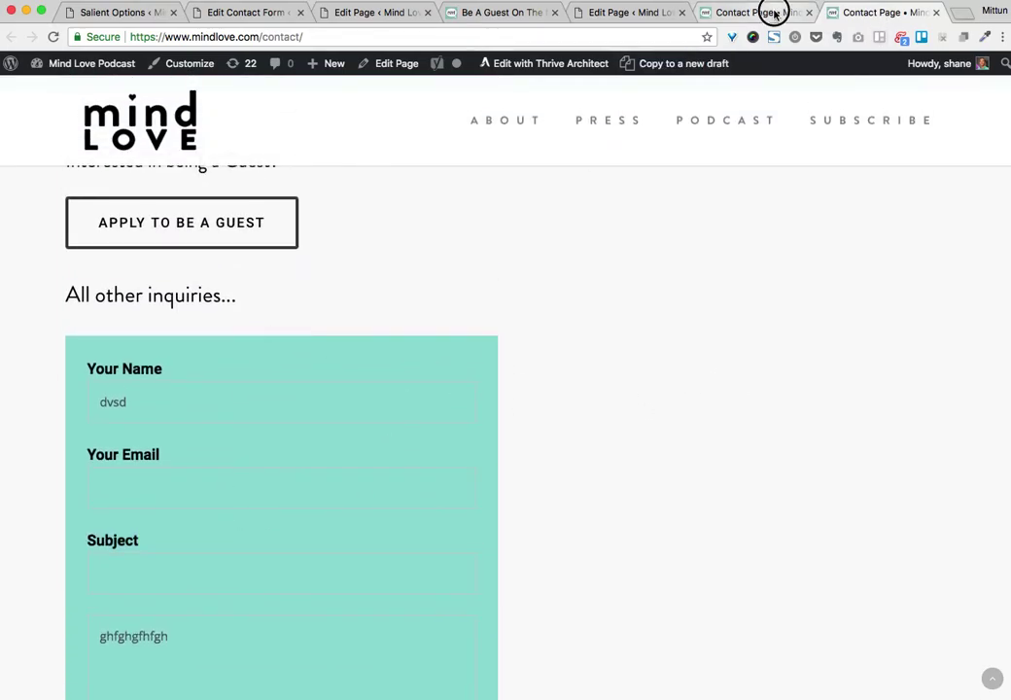
scroll(185, 295, "up", 1)
left_click_drag(113, 264, 232, 268)
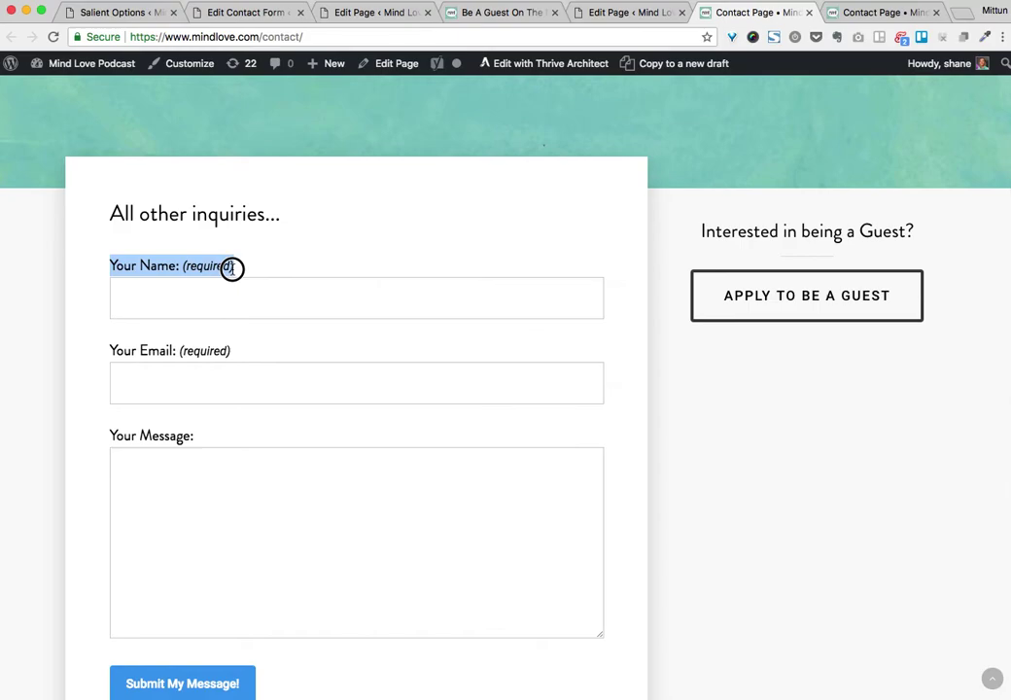
scroll(185, 370, "up", 1)
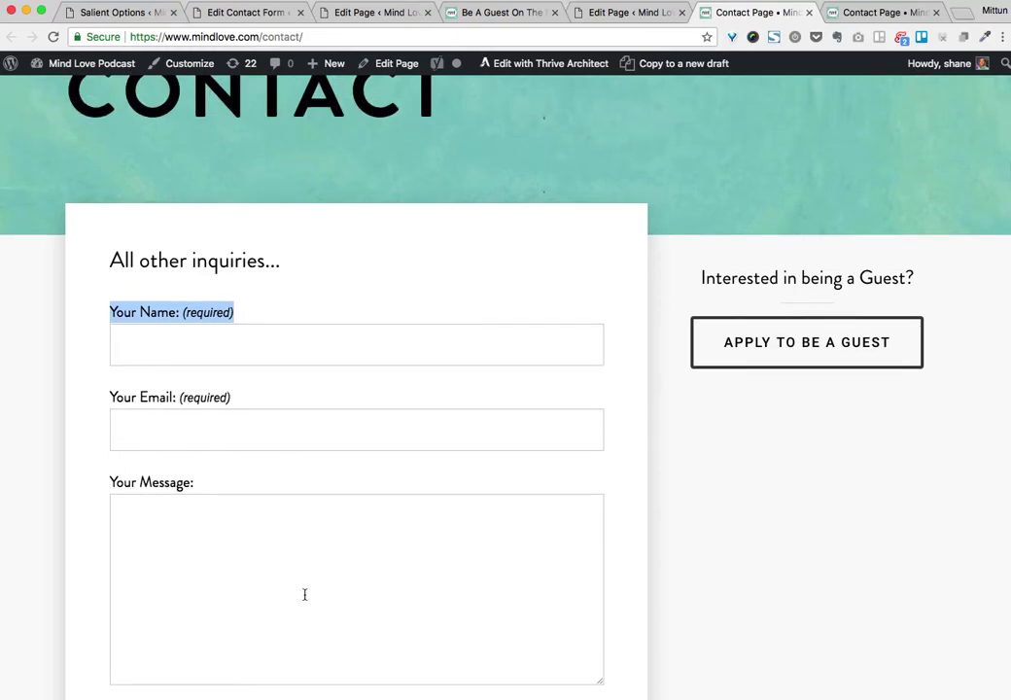
scroll(314, 579, "up", 3)
Open 'Apply to be a Guest' and focus the first key-things field.
left_click(834, 482)
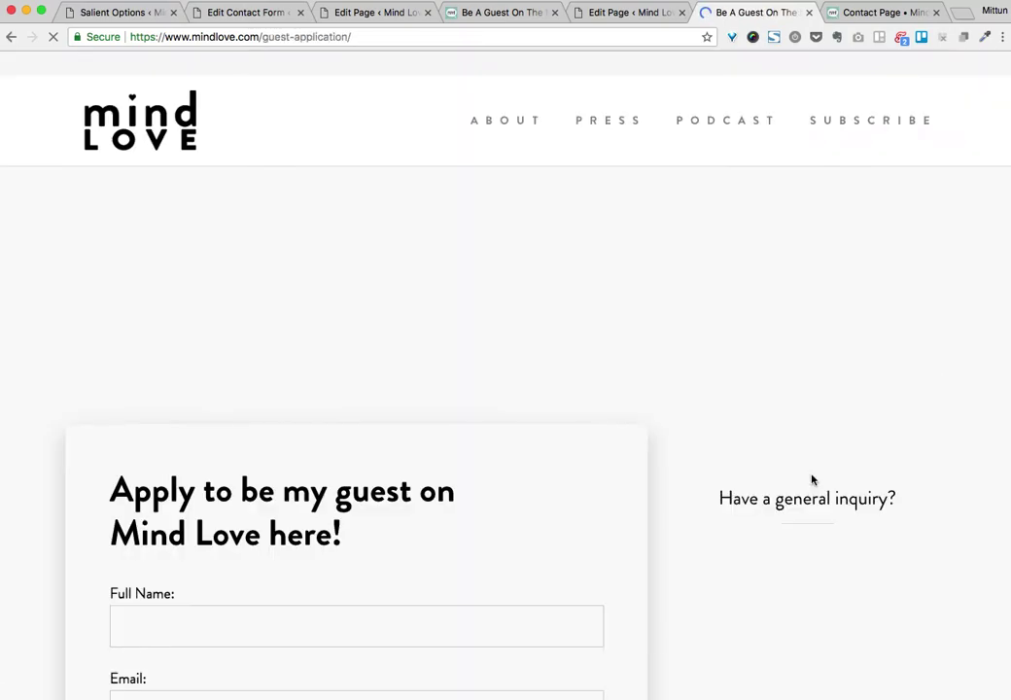
scroll(601, 486, "down", 3)
scroll(601, 486, "down", 4)
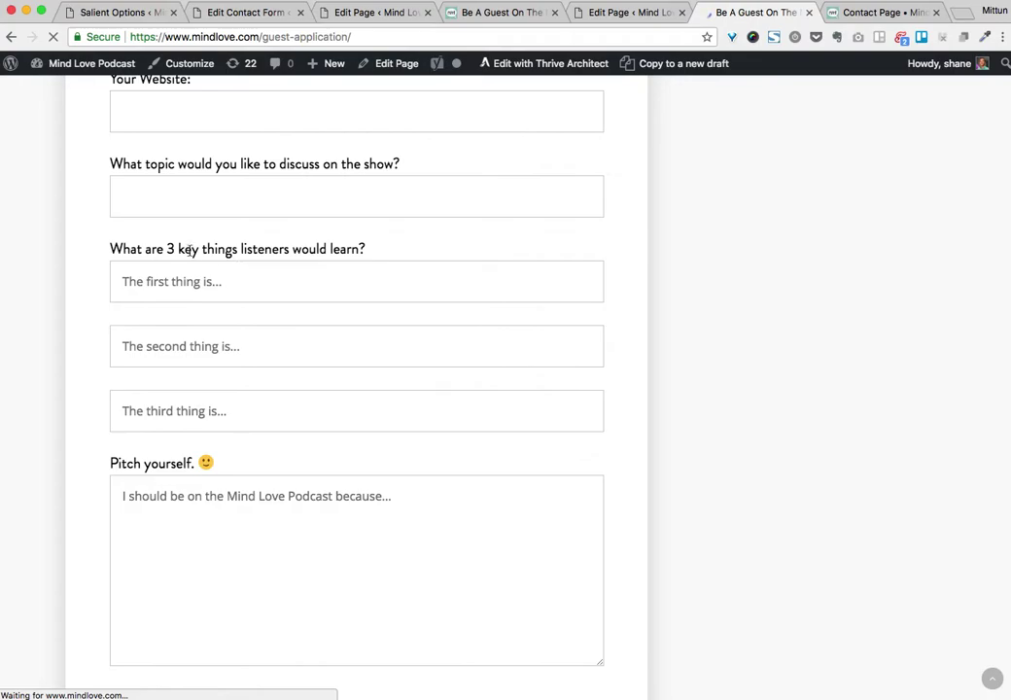
left_click_drag(124, 252, 364, 255)
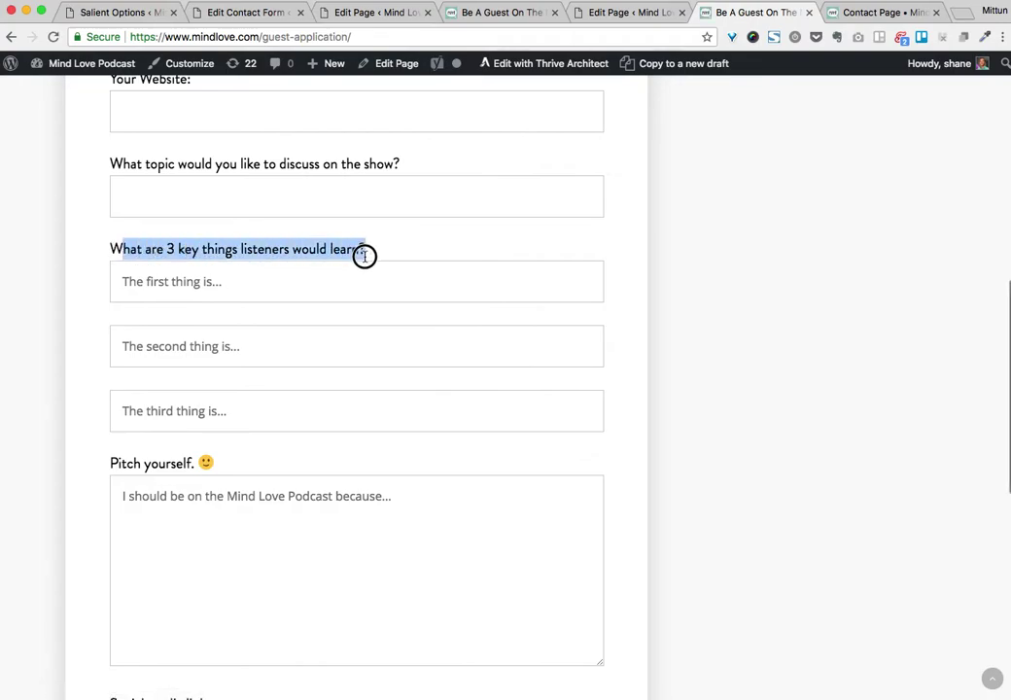
left_click(182, 282)
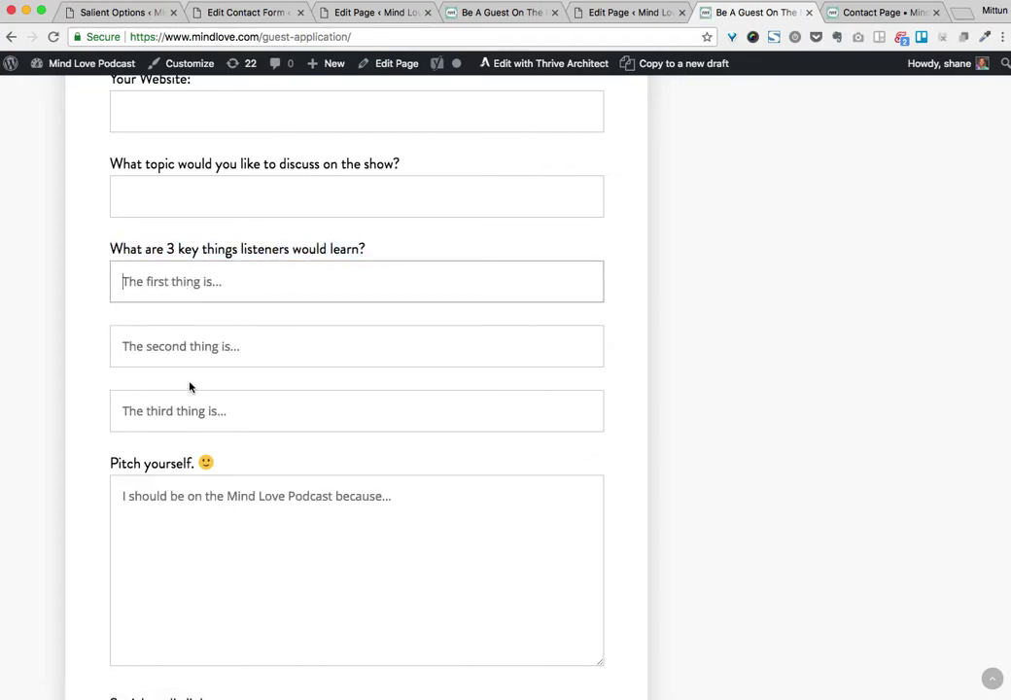
Open the Guest Application Form from the Contact Forms list.
left_click(263, 13)
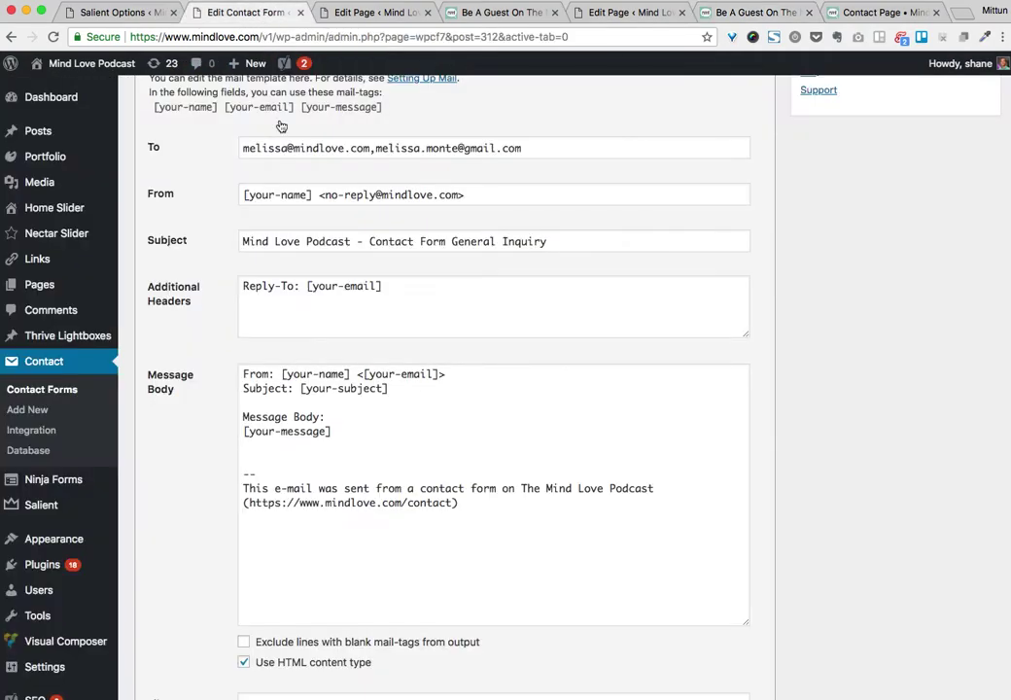
left_click(50, 393)
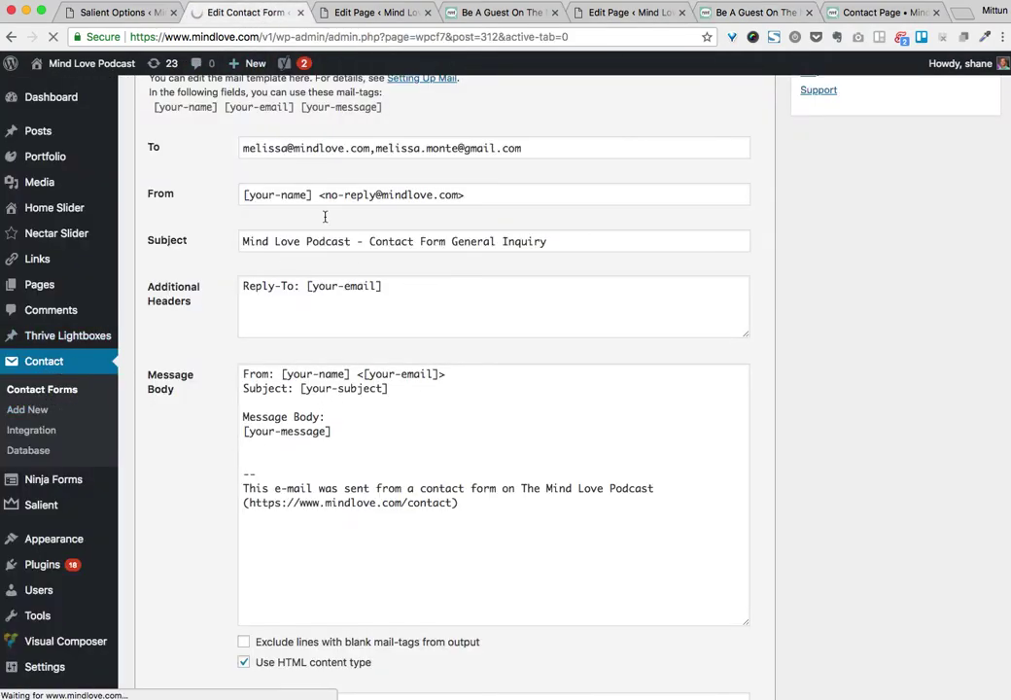
scroll(209, 574, "down", 3)
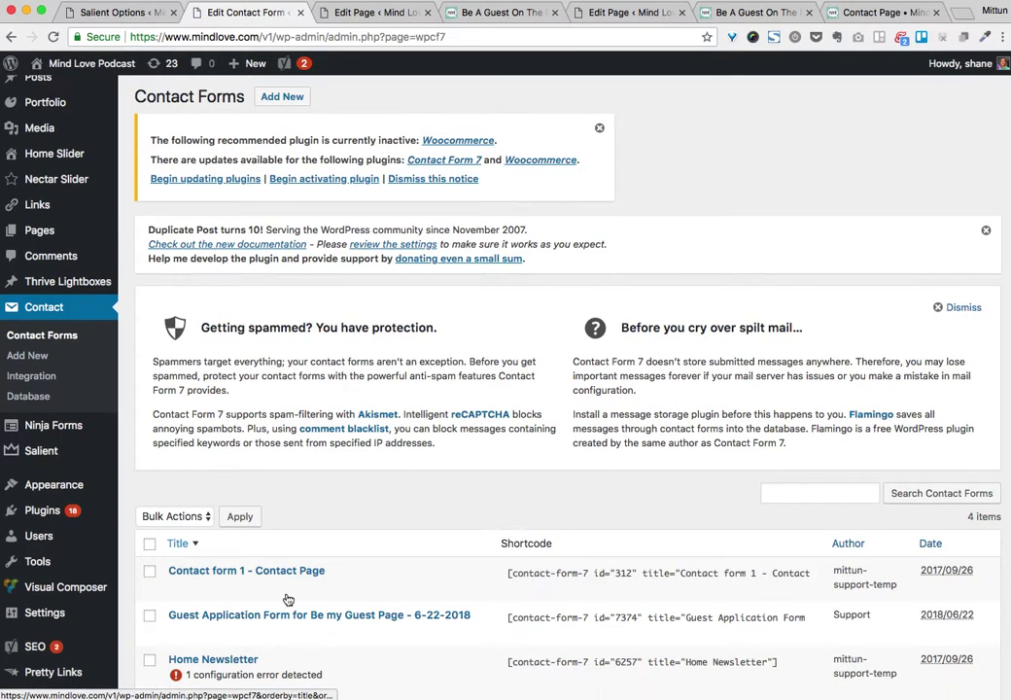
scroll(205, 578, "down", 1)
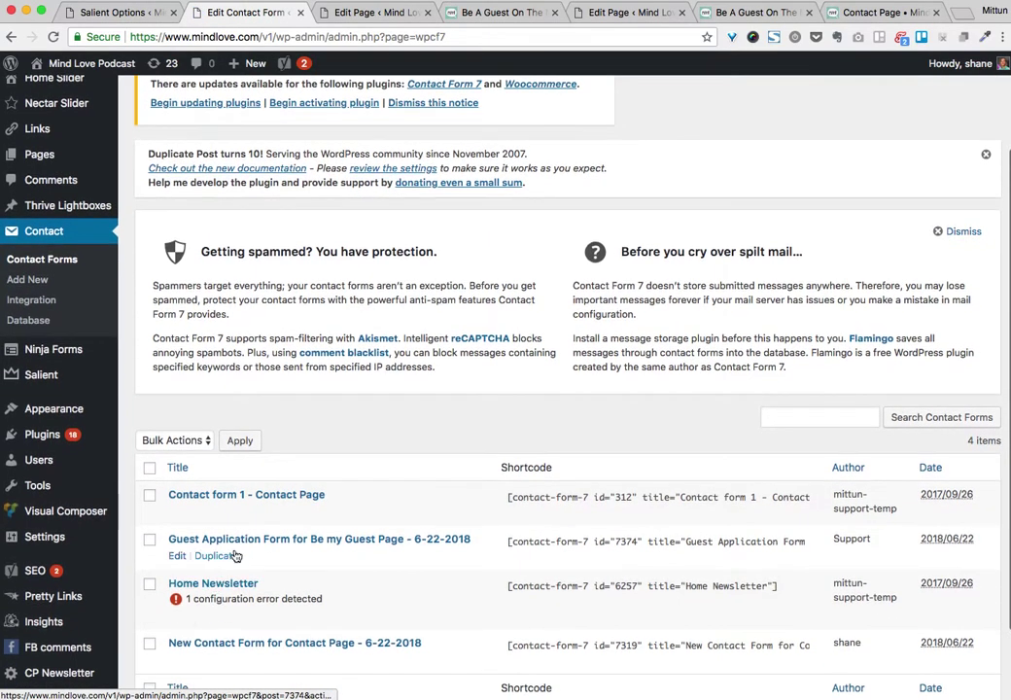
left_click(321, 542)
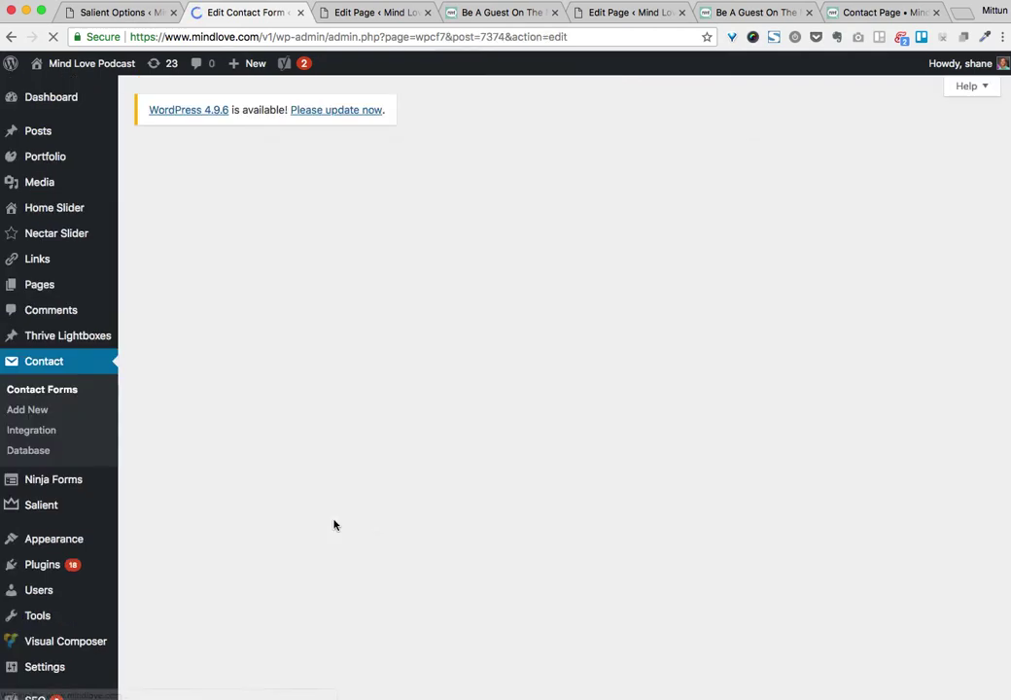
Inspect the key-things question and its three-things field tags in the Form template.
scroll(366, 534, "down", 6)
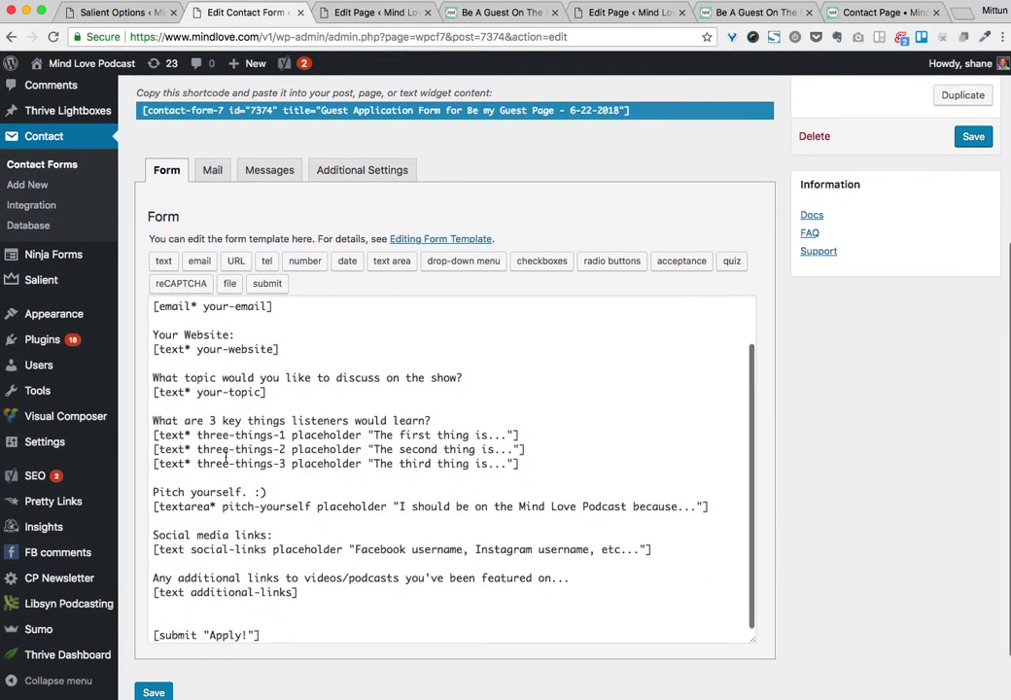
left_click_drag(170, 421, 438, 423)
left_click(439, 423)
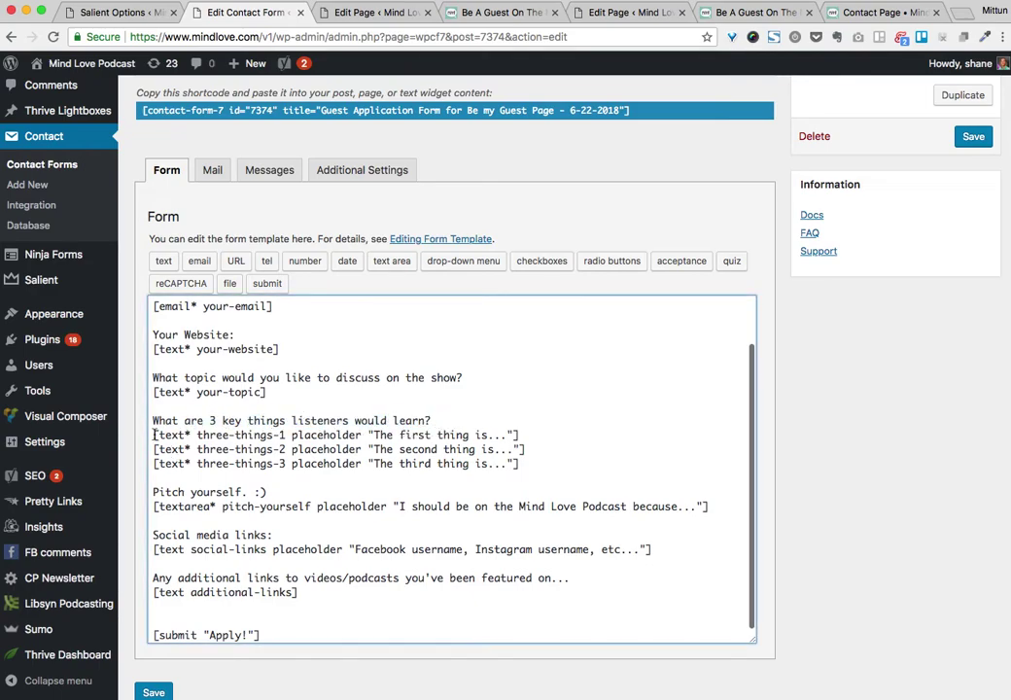
left_click_drag(154, 435, 269, 449)
left_click(274, 434)
left_click_drag(198, 464, 348, 435)
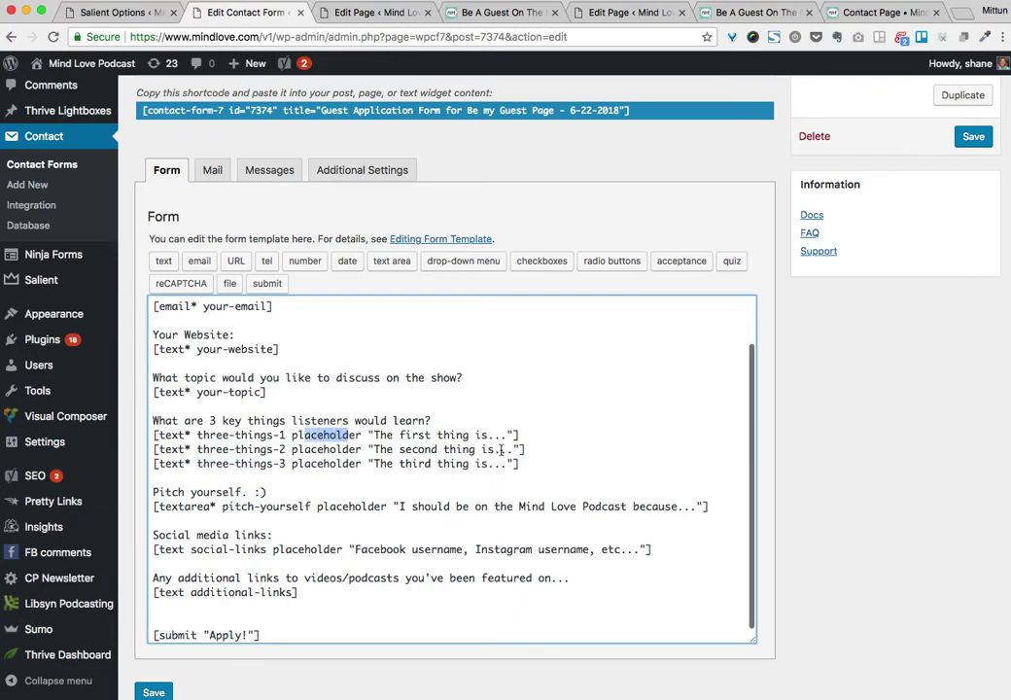
left_click(212, 172)
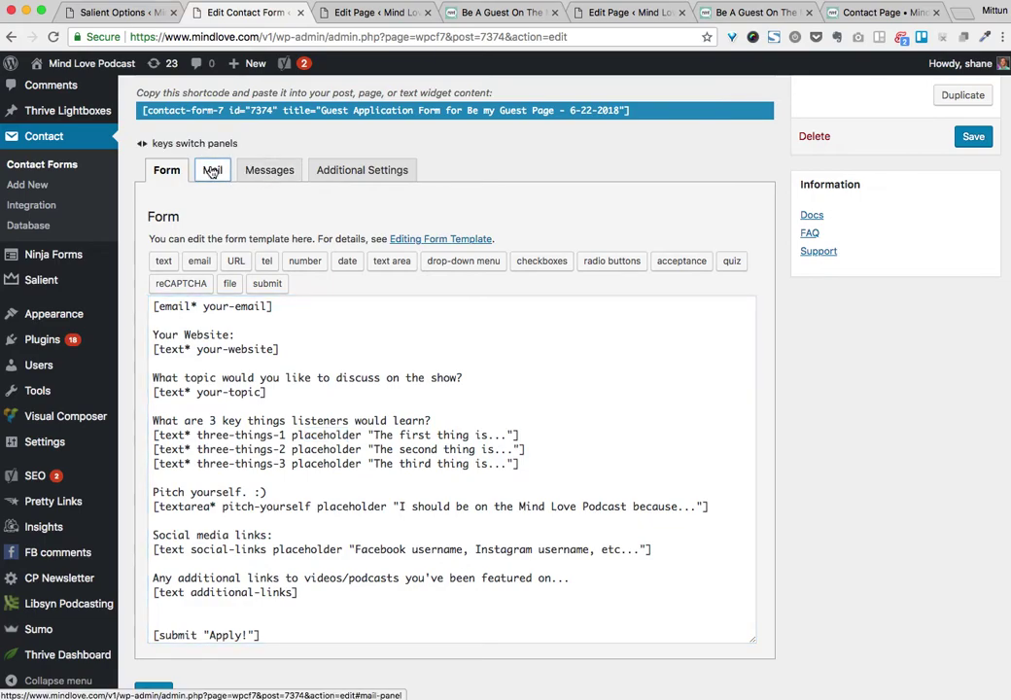
Check the first and second three-things tags in the Mail message body.
left_click(212, 172)
scroll(315, 376, "down", 5)
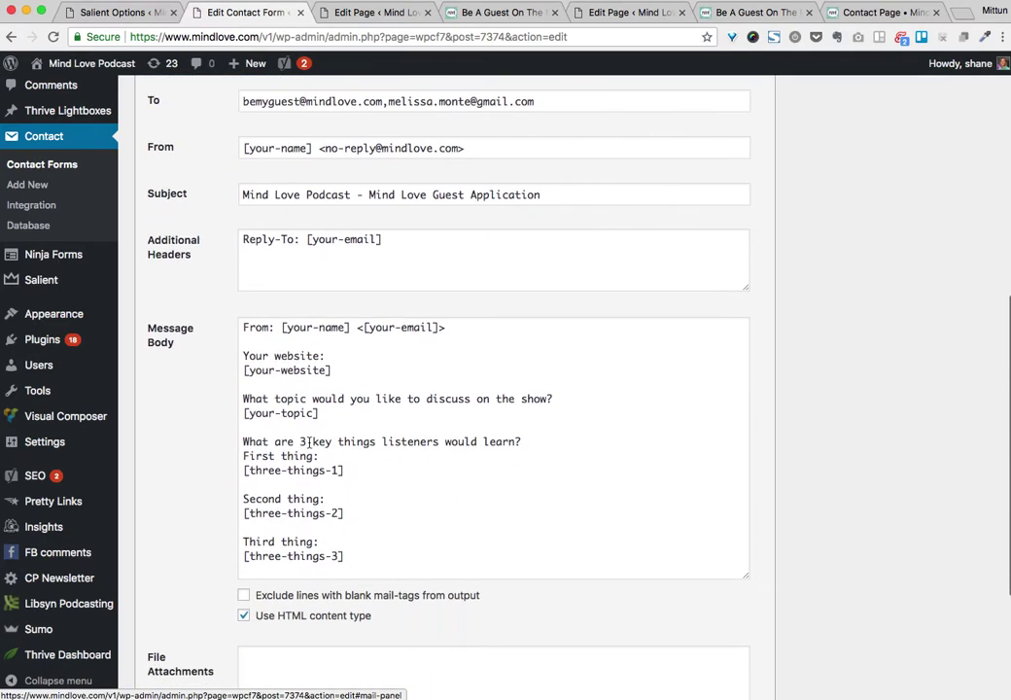
left_click_drag(246, 435, 340, 464)
left_click_drag(271, 493, 343, 508)
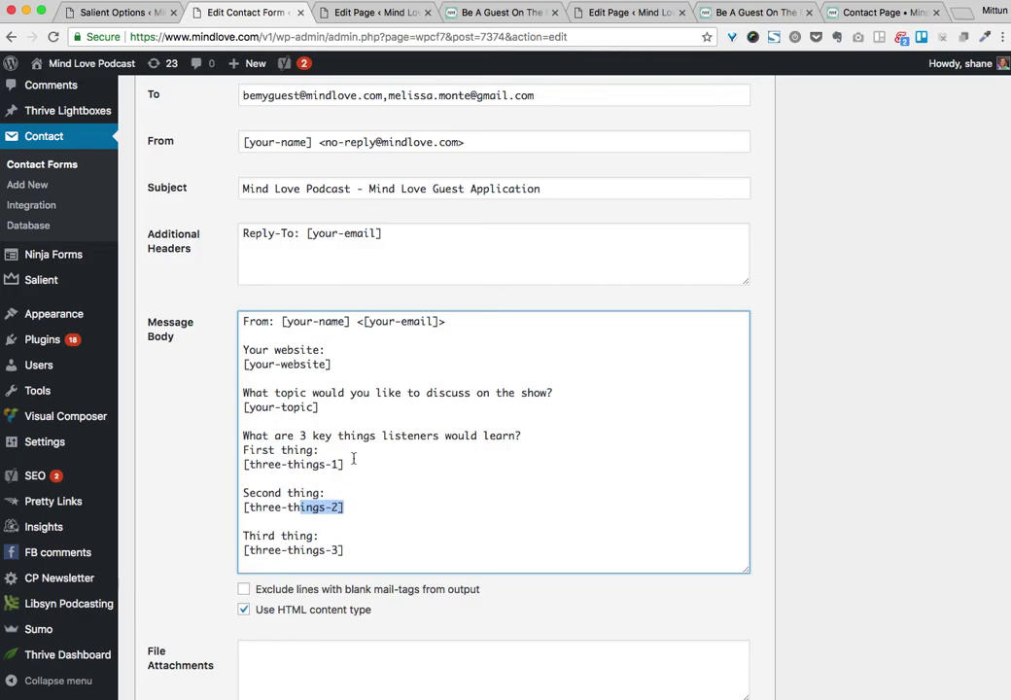
Return to the live Guest Application form and click through the key-things fields.
left_click(720, 12)
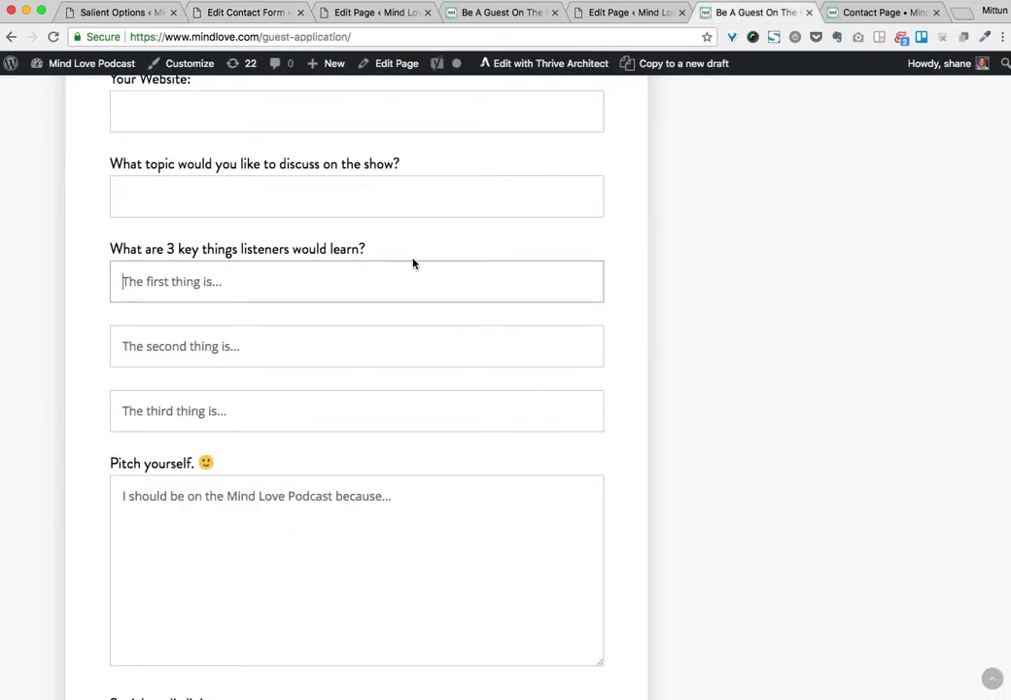
scroll(413, 261, "up", 2)
left_click_drag(126, 399, 448, 399)
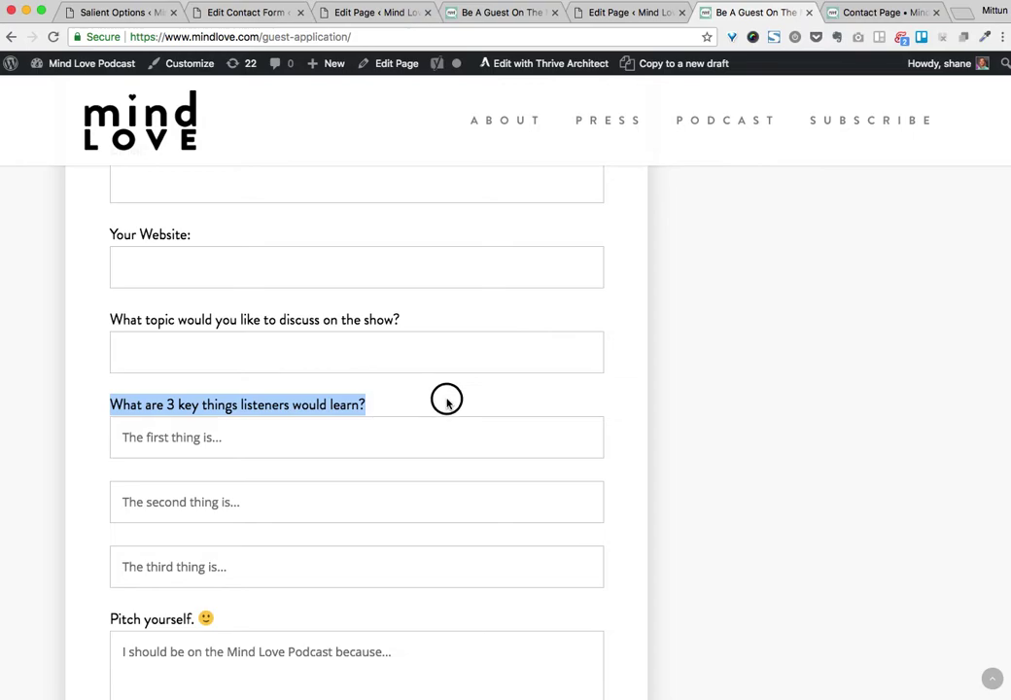
left_click(161, 454)
left_click(162, 506)
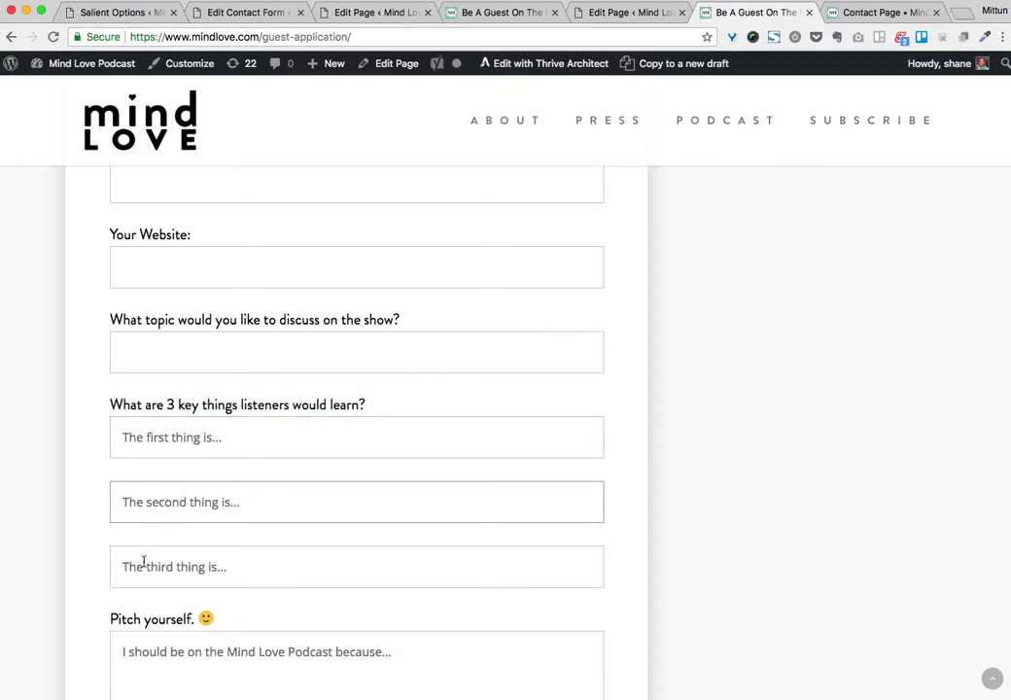
left_click(142, 561)
left_click(145, 517)
Enter test text 'dfdfh', 'sdfg' and 'sdfg' in the three key-things fields.
left_click(154, 434)
type("dfdfh")
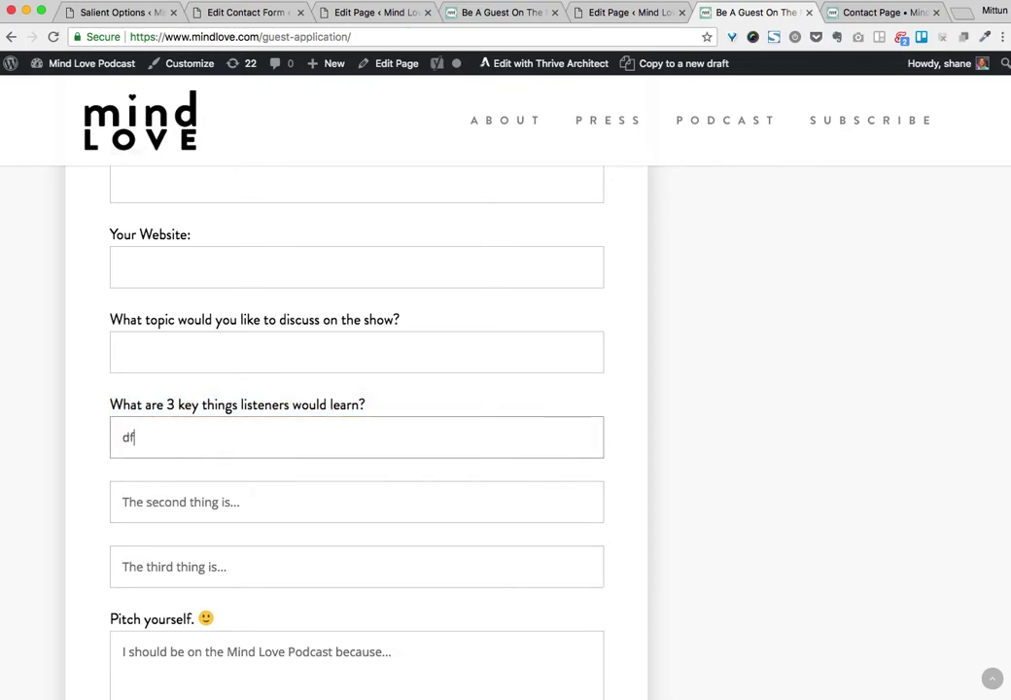
left_click(148, 497)
type("sdfg")
left_click(161, 554)
type("sdfg")
Scroll down to the Pitch yourself field and back up.
scroll(340, 579, "down", 5)
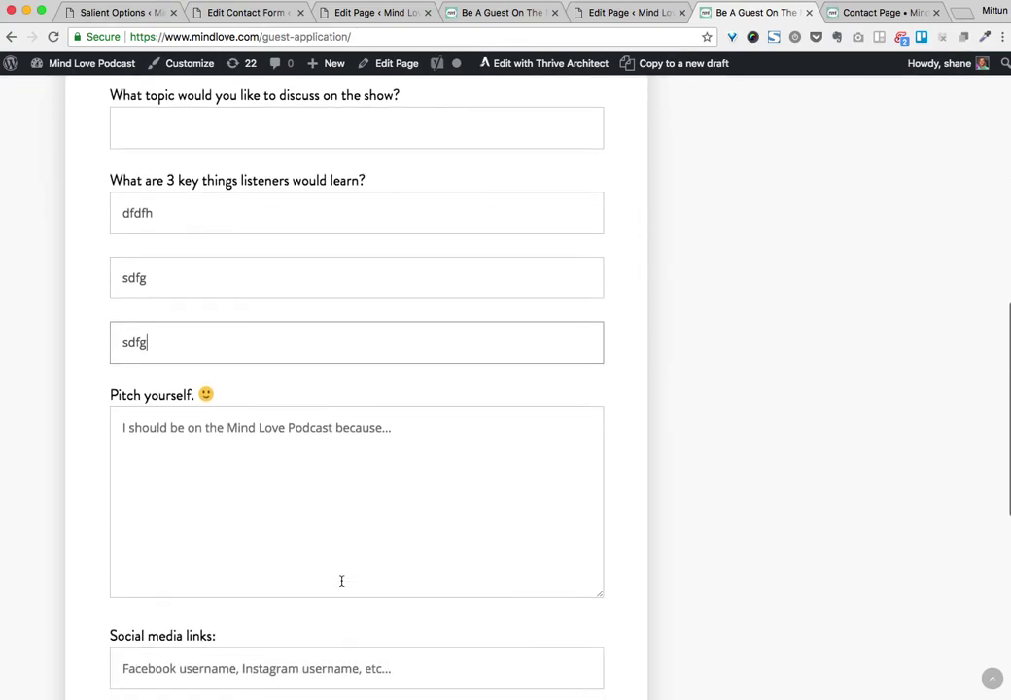
left_click_drag(122, 343, 194, 345)
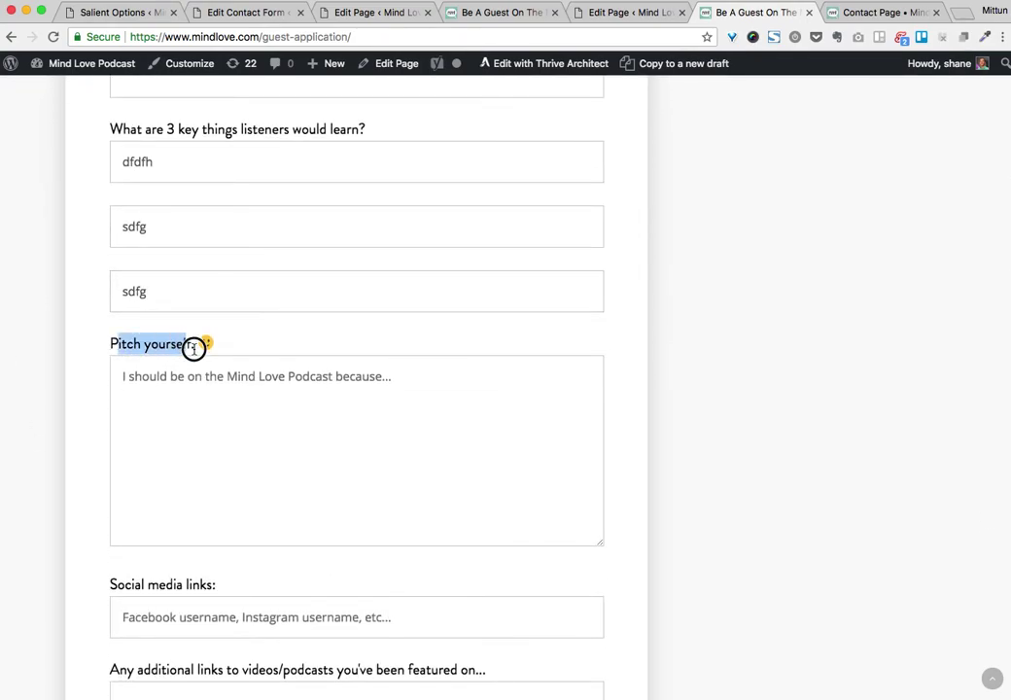
scroll(190, 447, "down", 5)
scroll(351, 429, "up", 5)
scroll(351, 429, "up", 10)
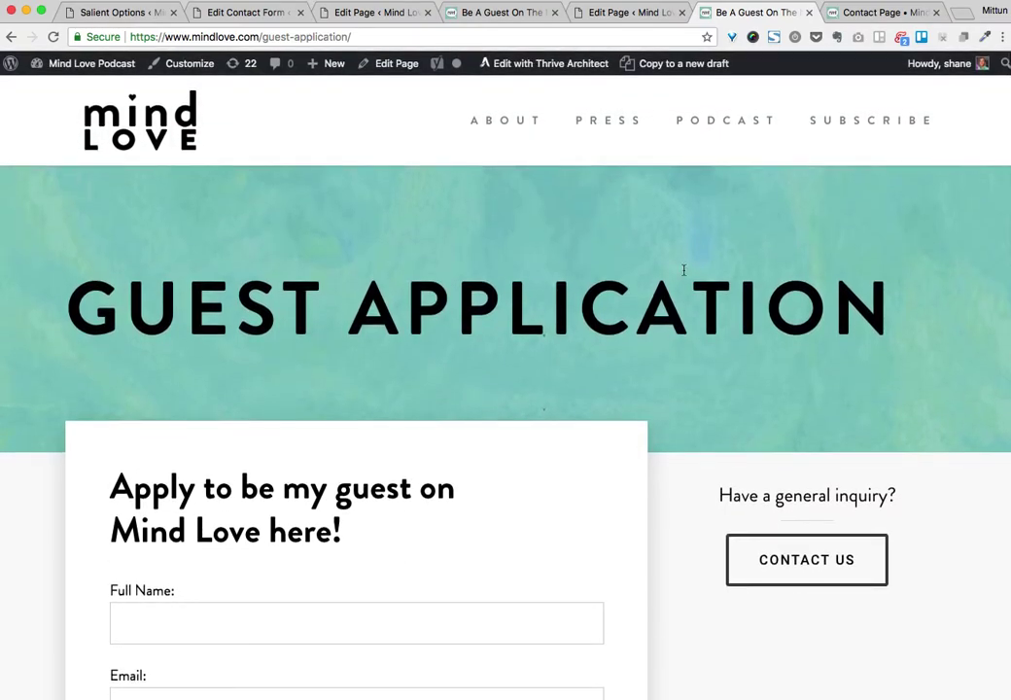
left_click(661, 23)
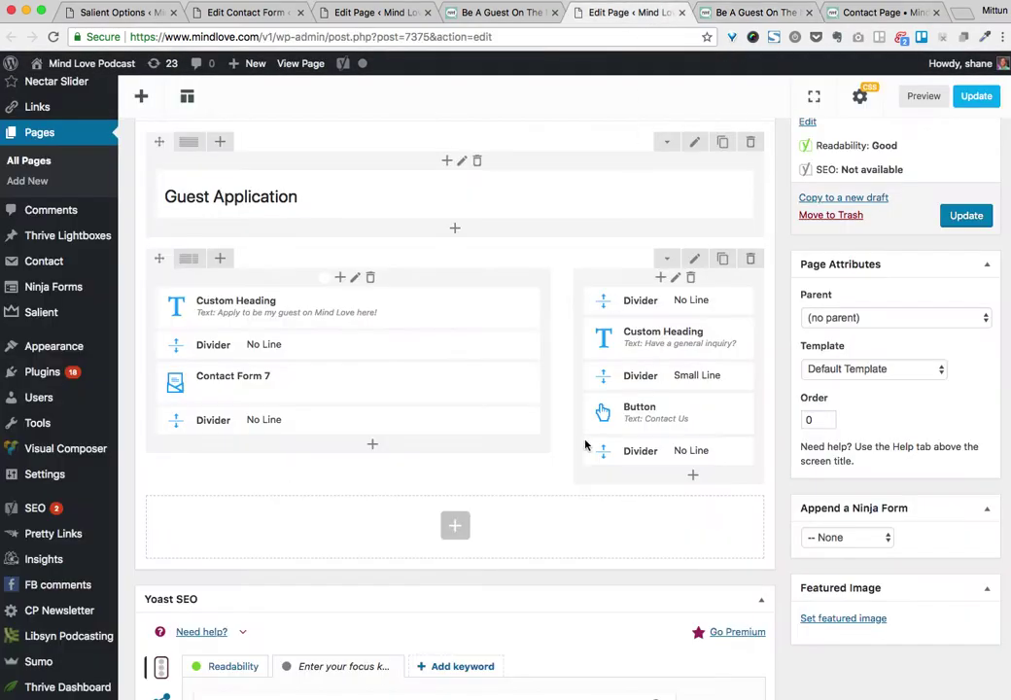
scroll(584, 443, "up", 6)
scroll(771, 527, "down", 5)
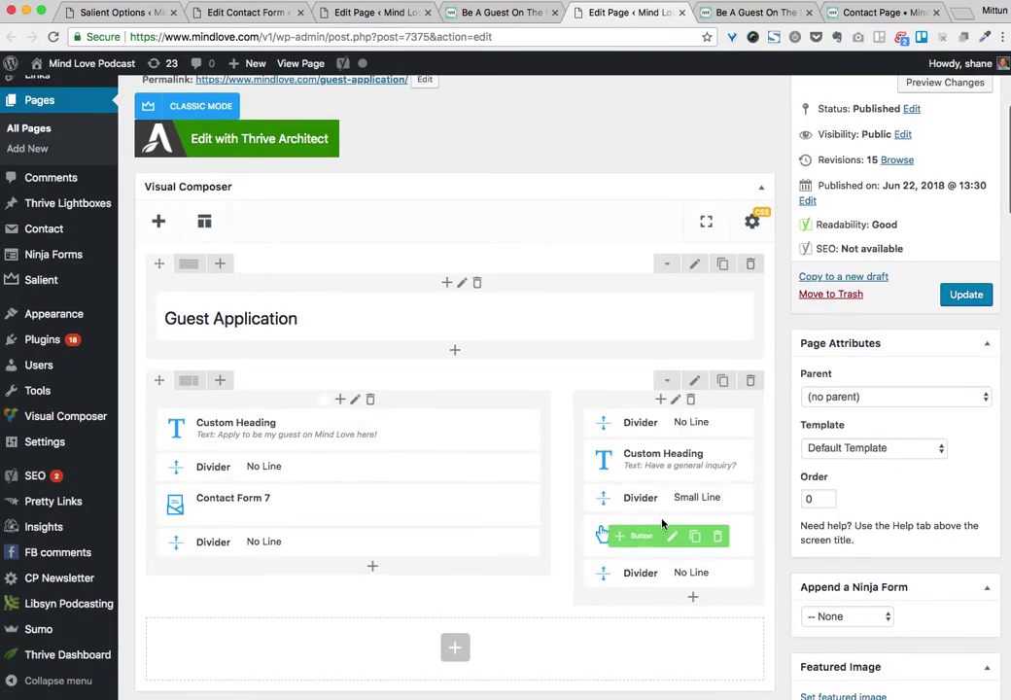
scroll(664, 526, "up", 4)
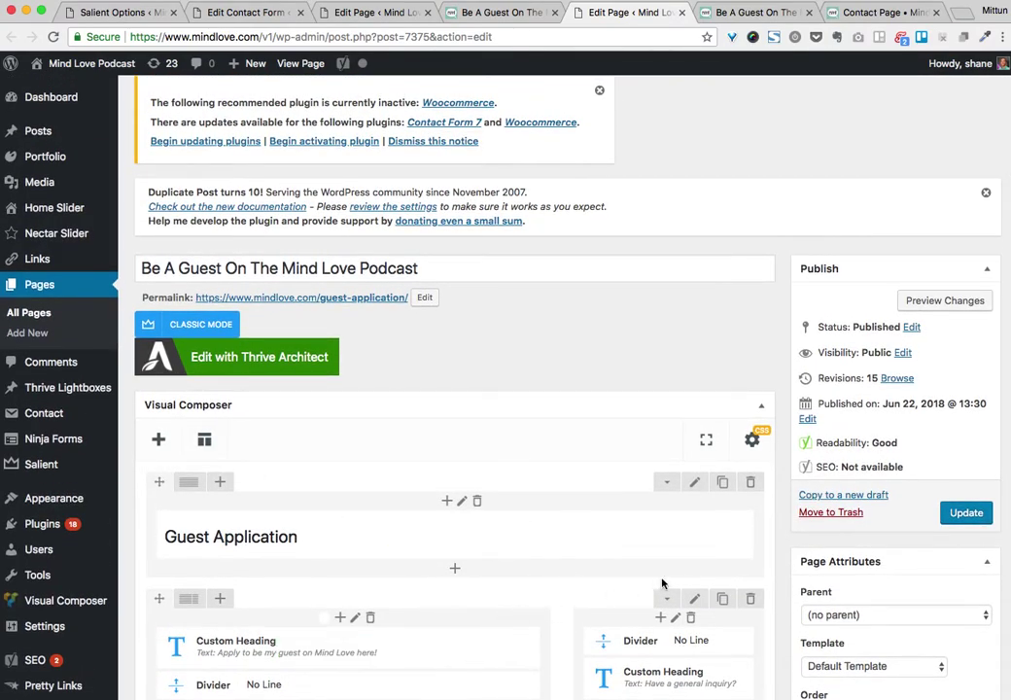
scroll(539, 564, "down", 2)
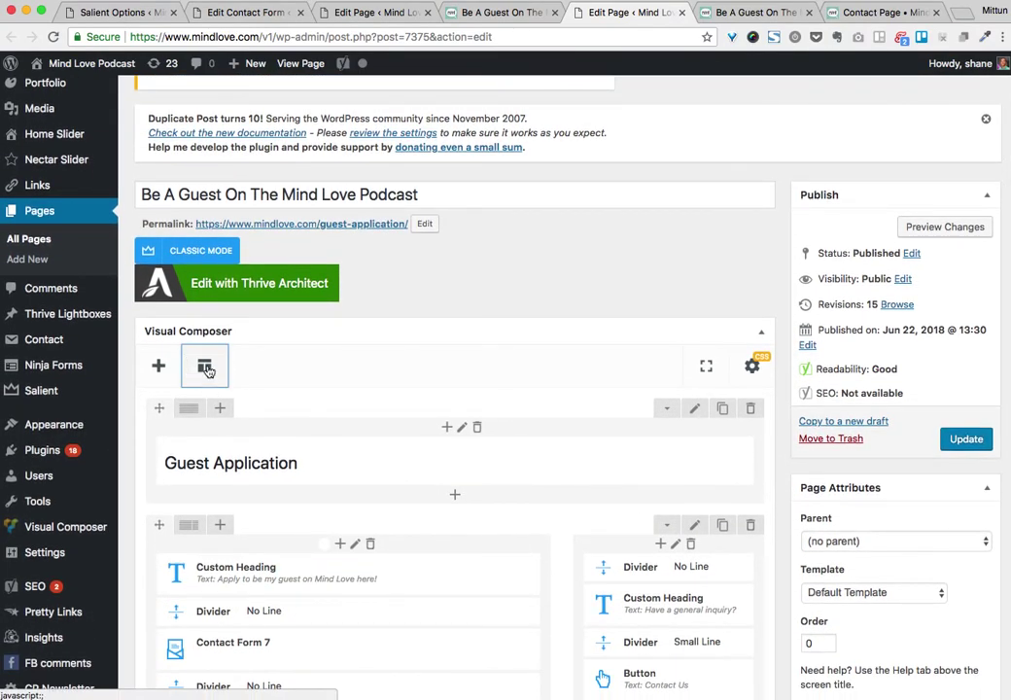
left_click(205, 369)
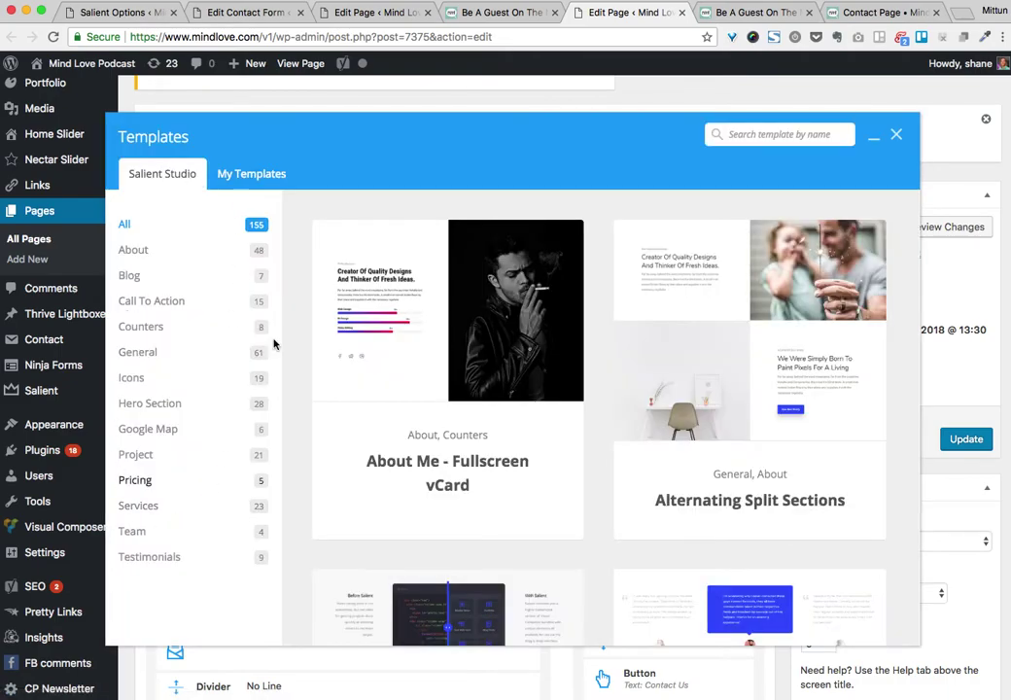
left_click(251, 175)
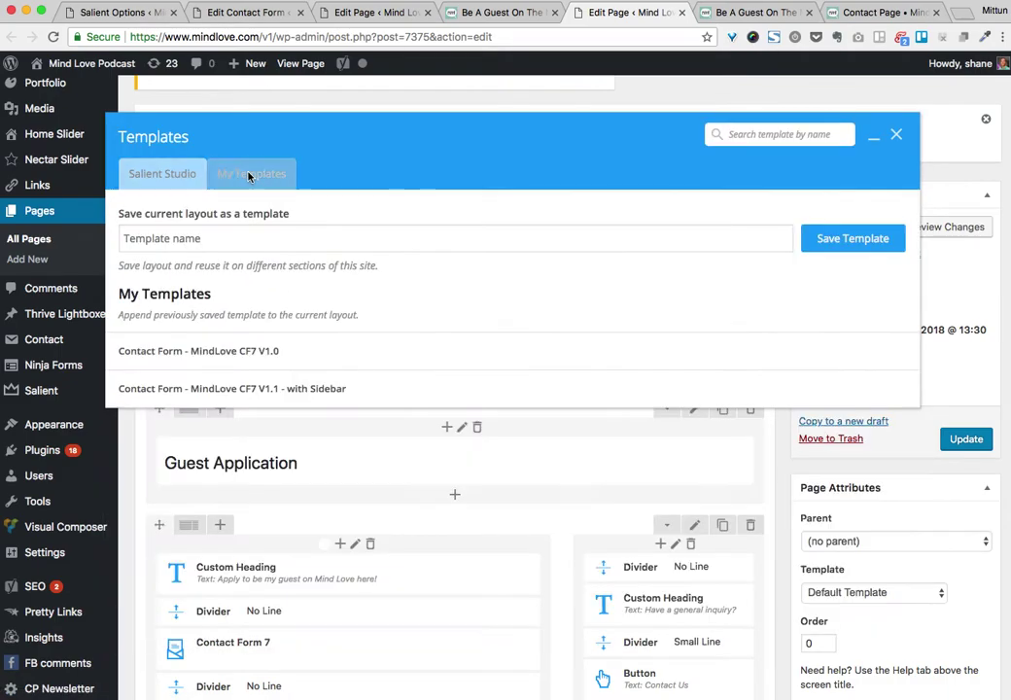
left_click(186, 245)
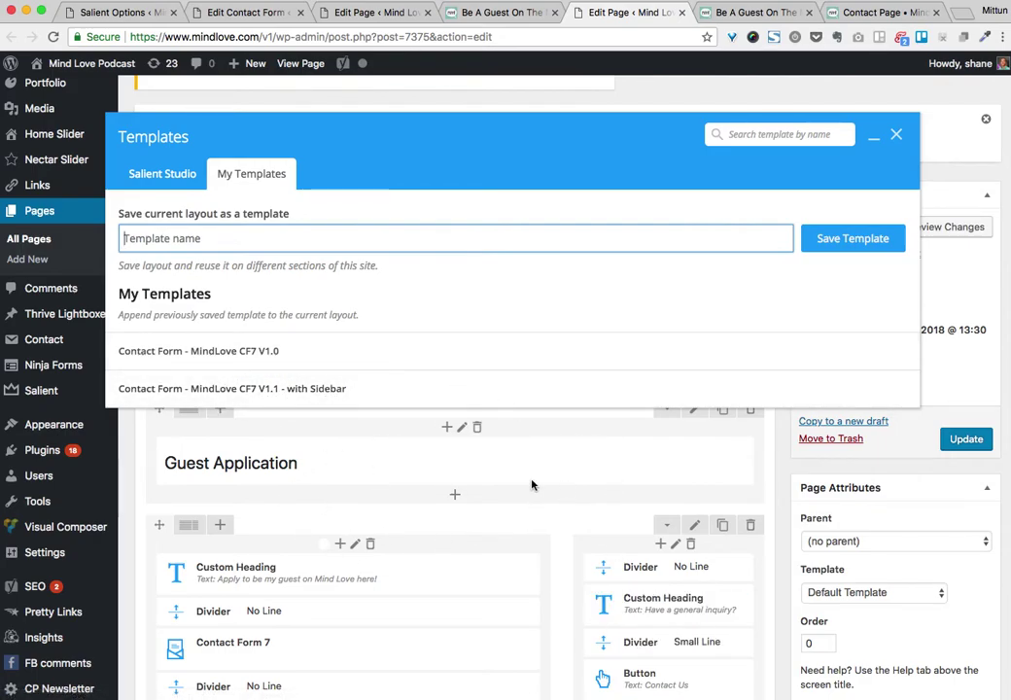
left_click(898, 136)
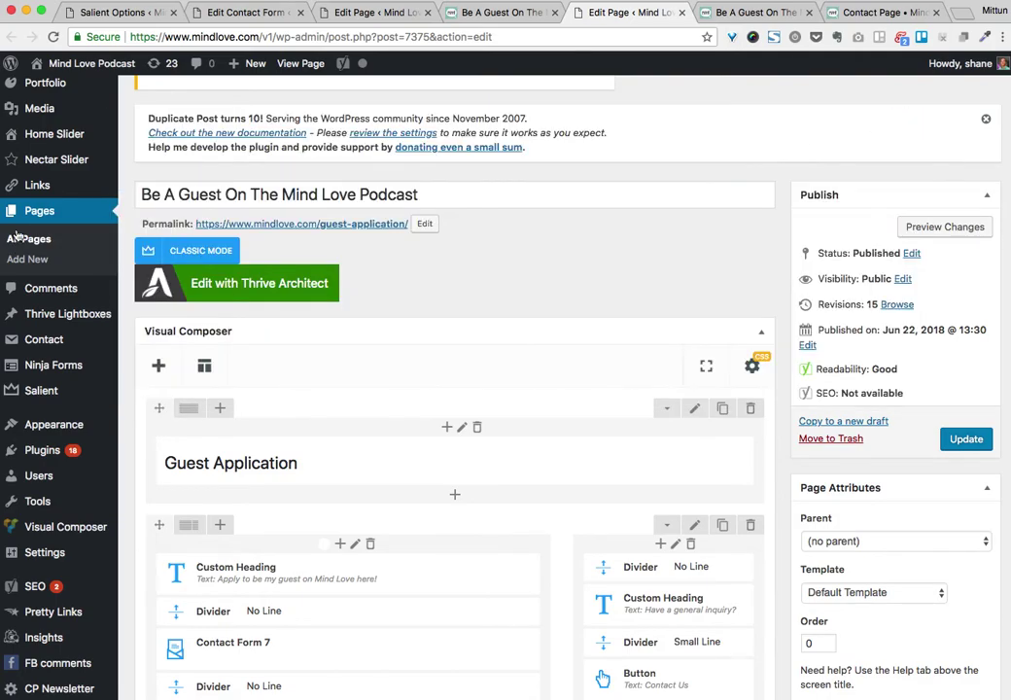
left_click(204, 366)
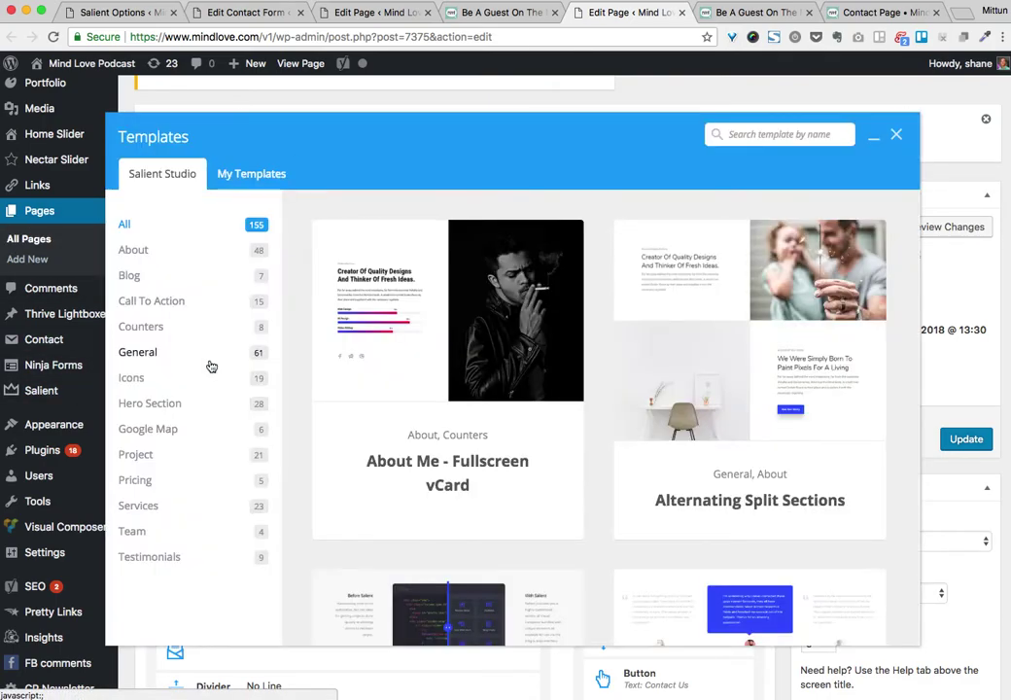
left_click(252, 173)
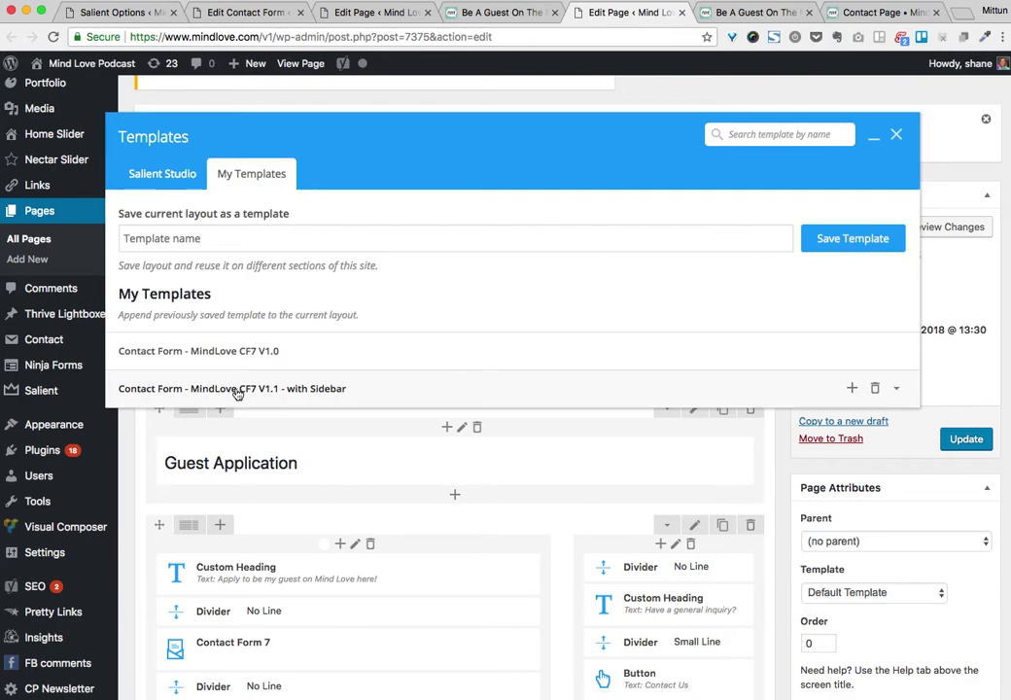
left_click(897, 134)
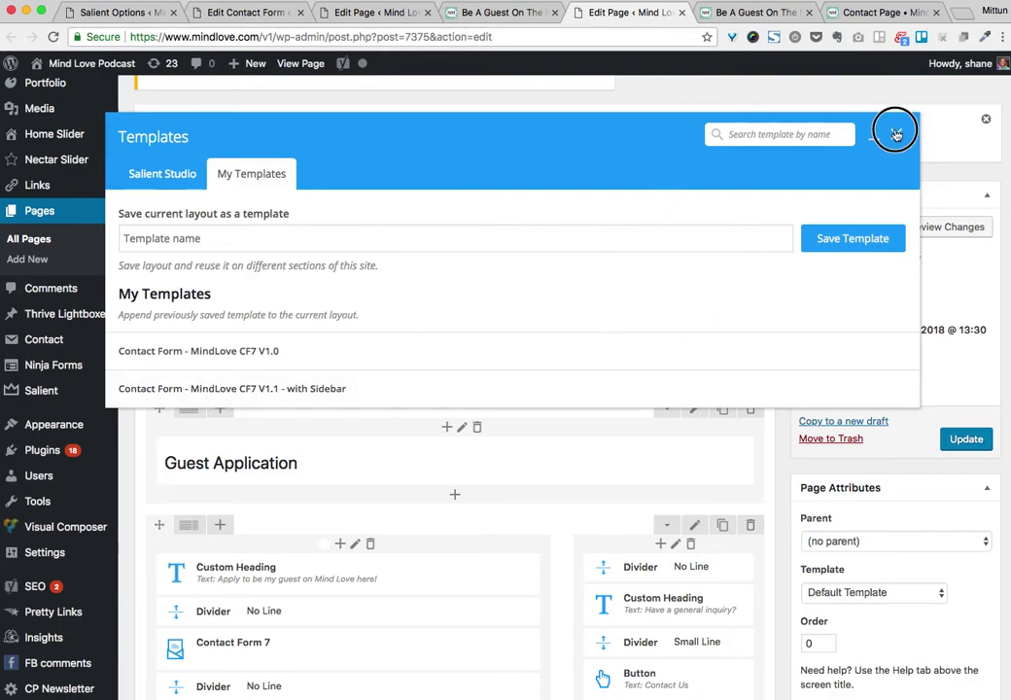
scroll(584, 556, "down", 5)
scroll(569, 475, "up", 5)
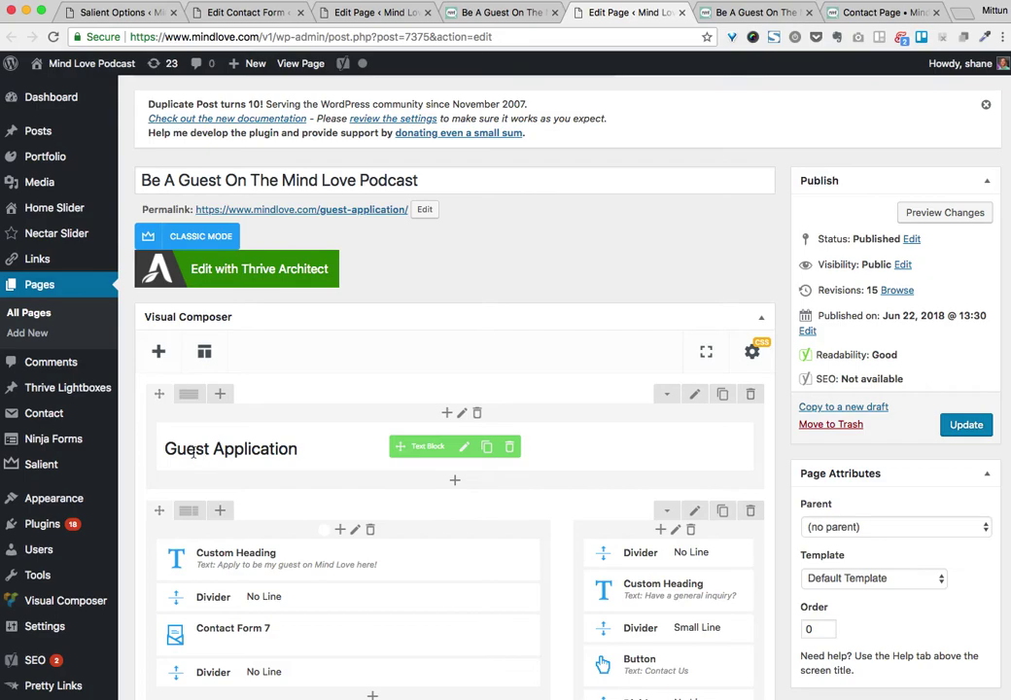
scroll(370, 445, "down", 2)
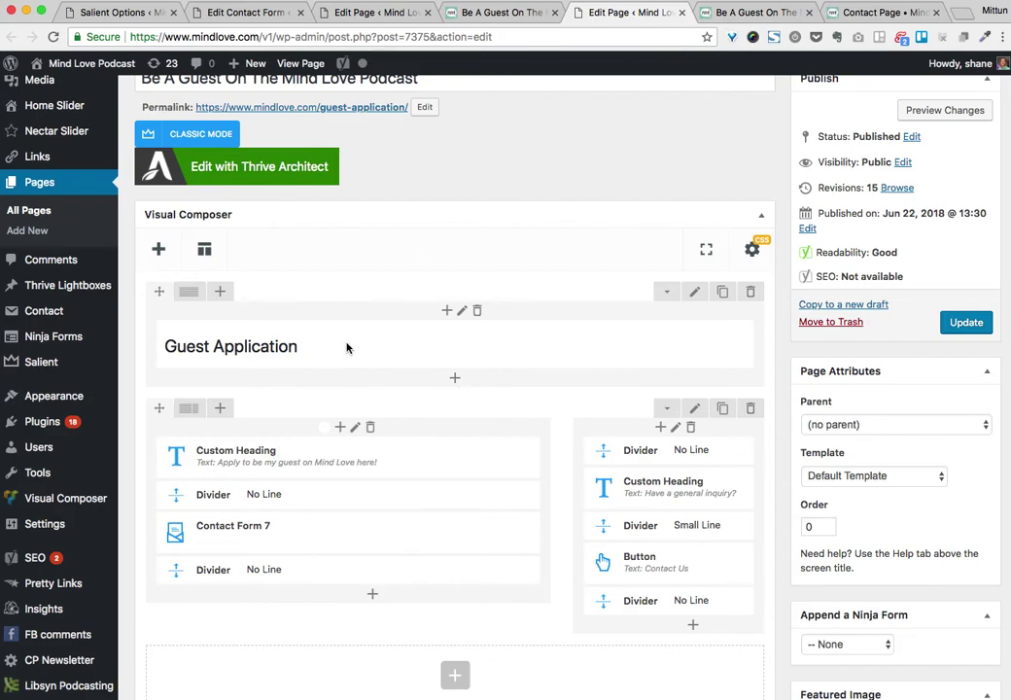
scroll(372, 321, "up", 3)
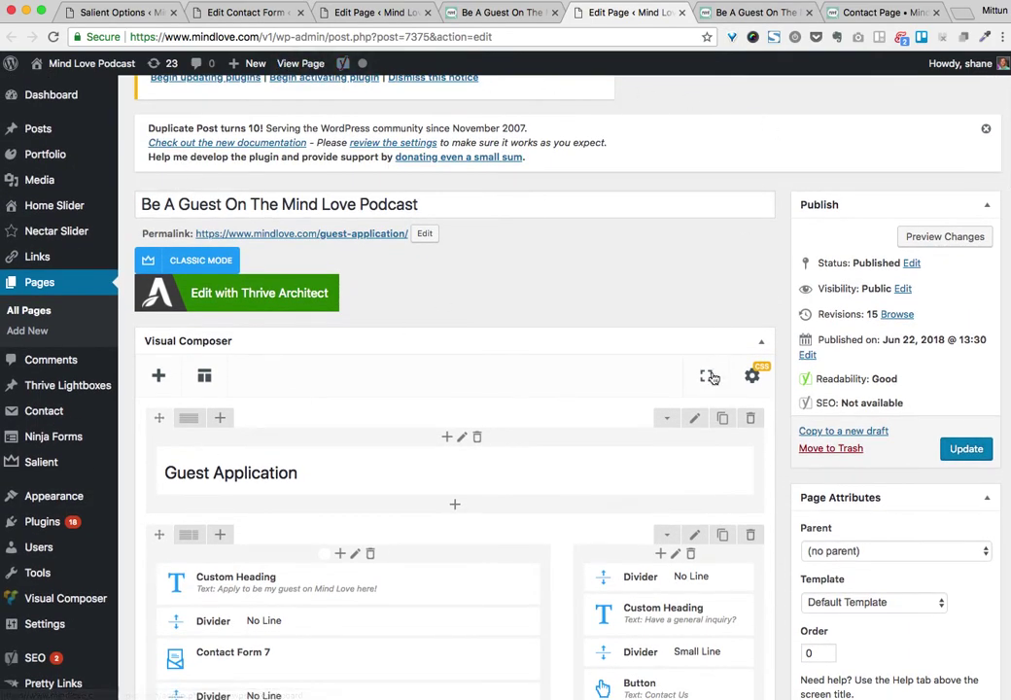
left_click(90, 11)
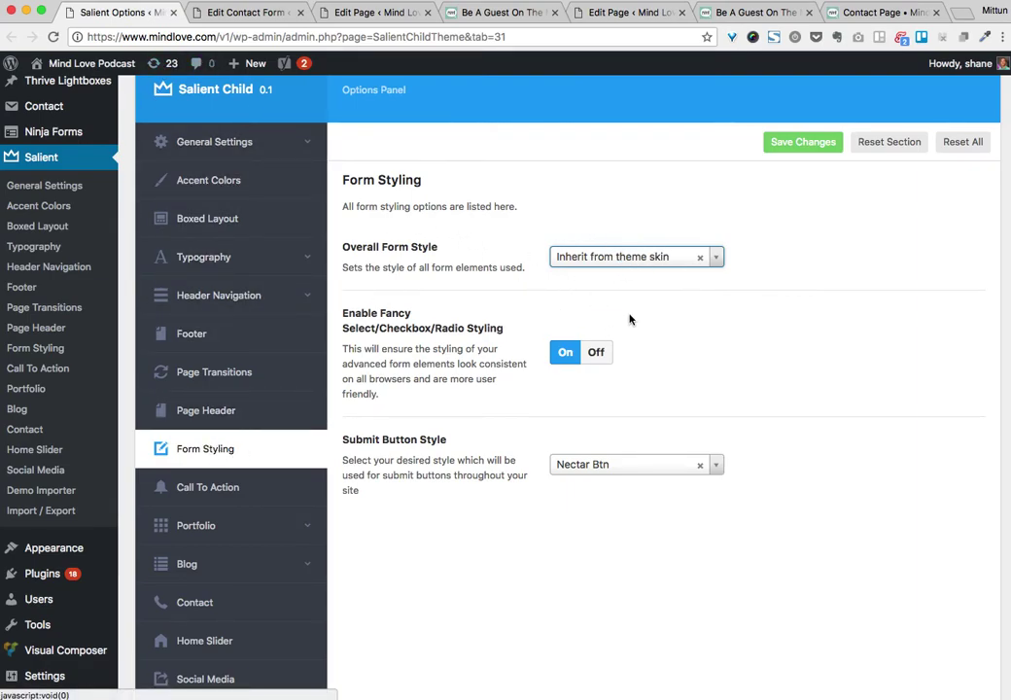
Review the guest form's Mail mail-tags, subject and message body, then return to the page editor.
left_click(234, 16)
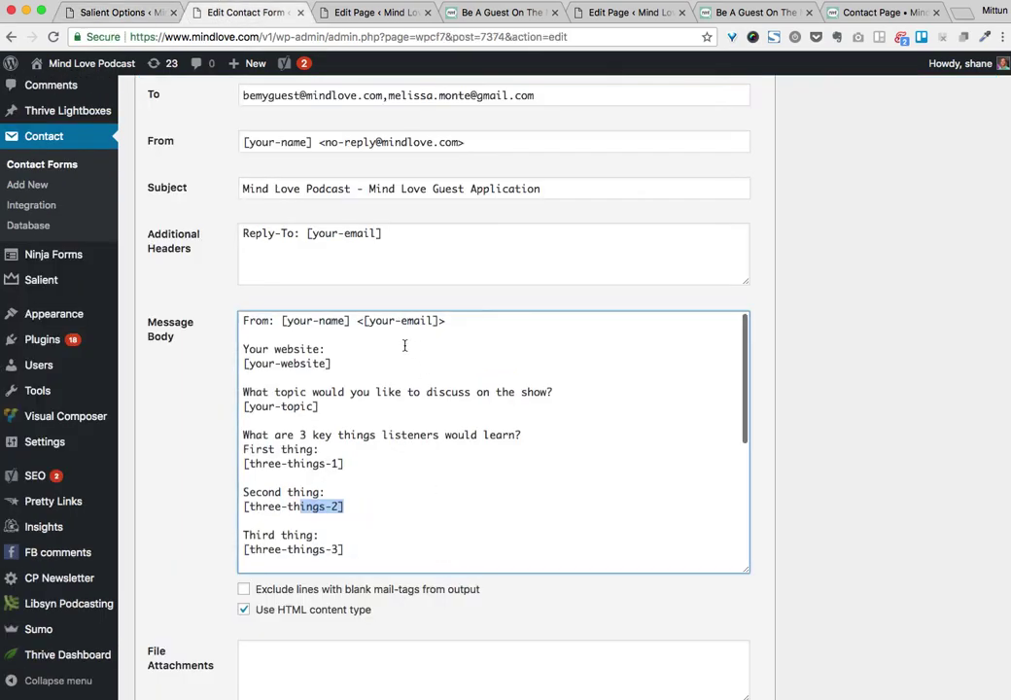
scroll(327, 381, "down", 3)
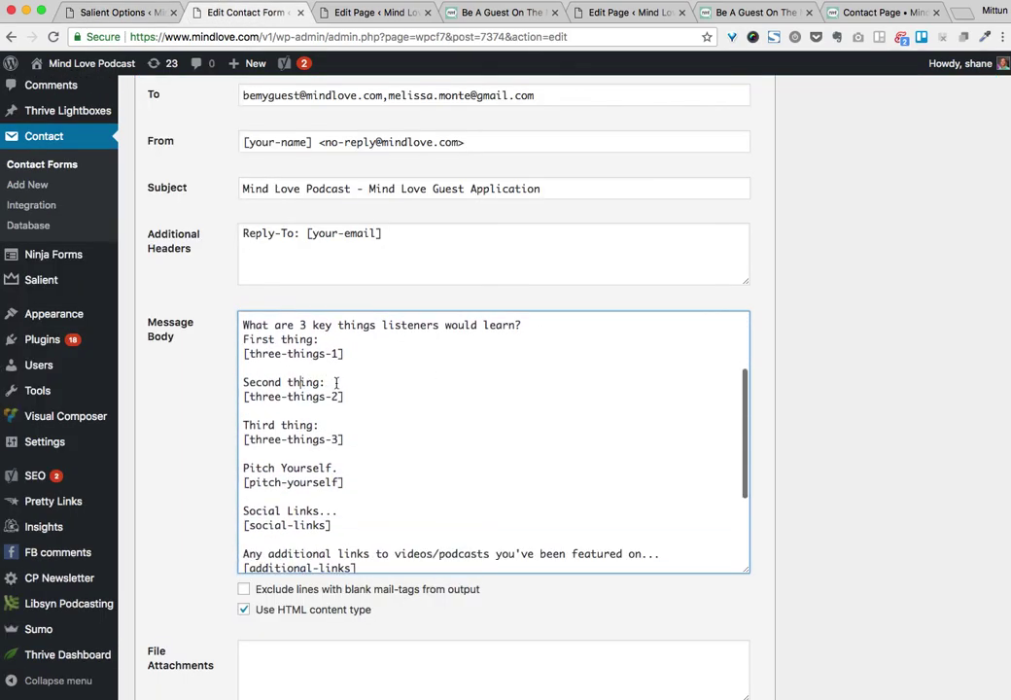
left_click_drag(325, 382, 242, 383)
scroll(292, 467, "down", 3)
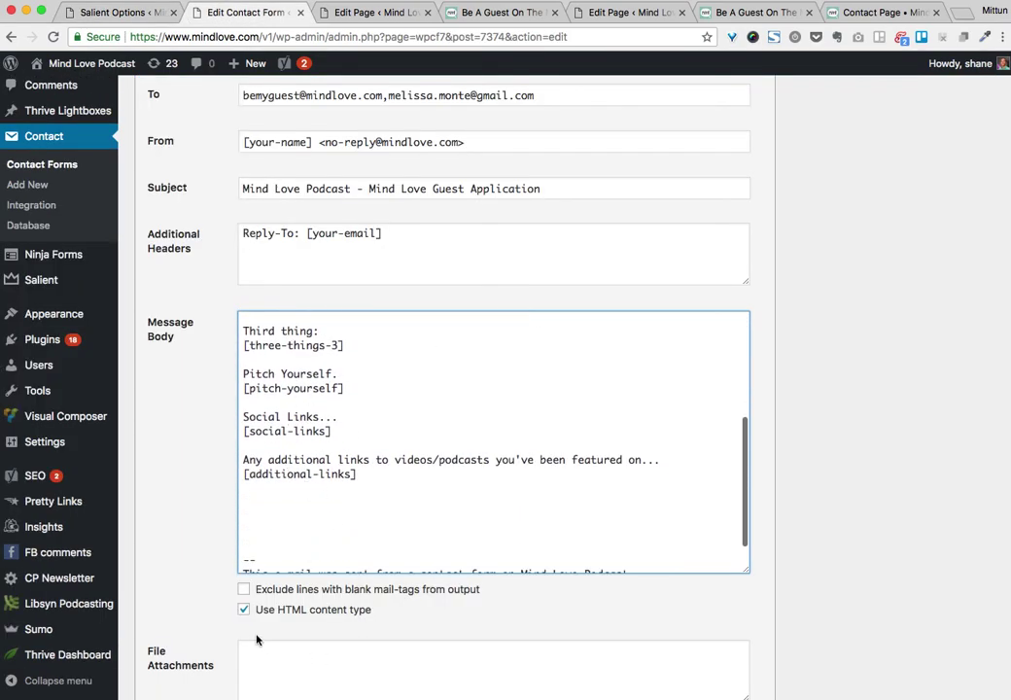
scroll(500, 406, "up", 10)
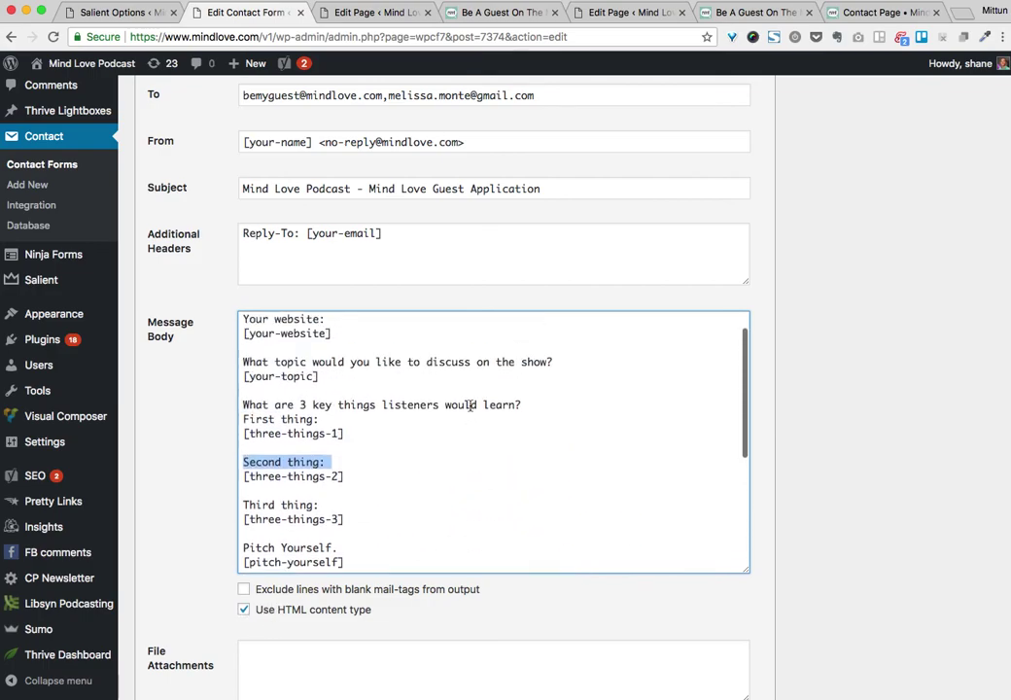
left_click(617, 13)
Switch from the page editor to the live Guest Application page and scroll through its form.
scroll(409, 486, "down", 5)
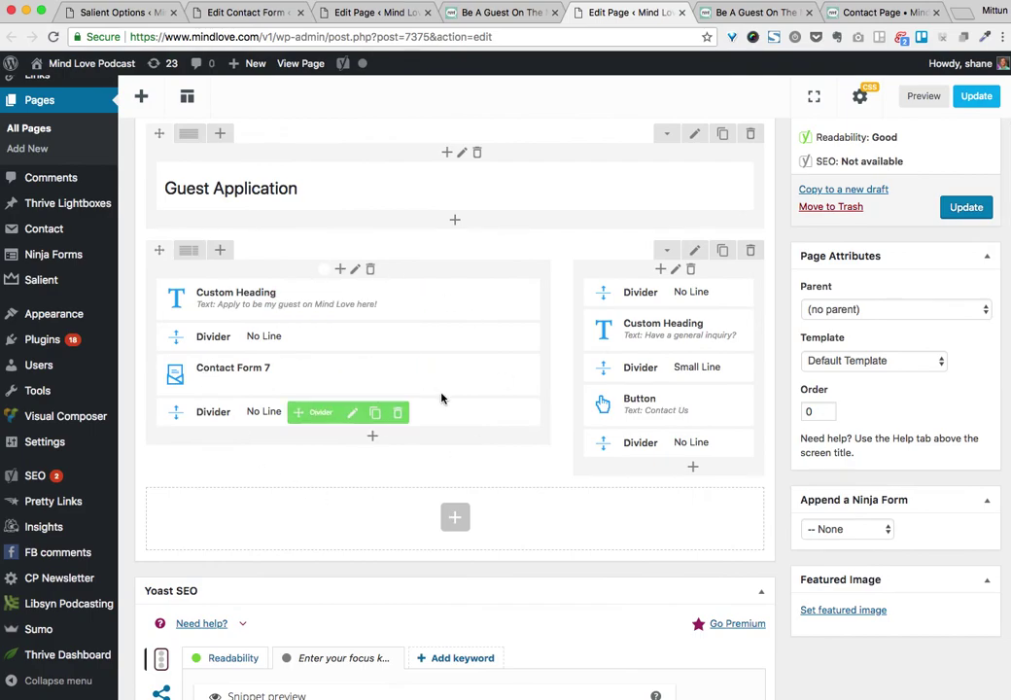
scroll(622, 282, "up", 5)
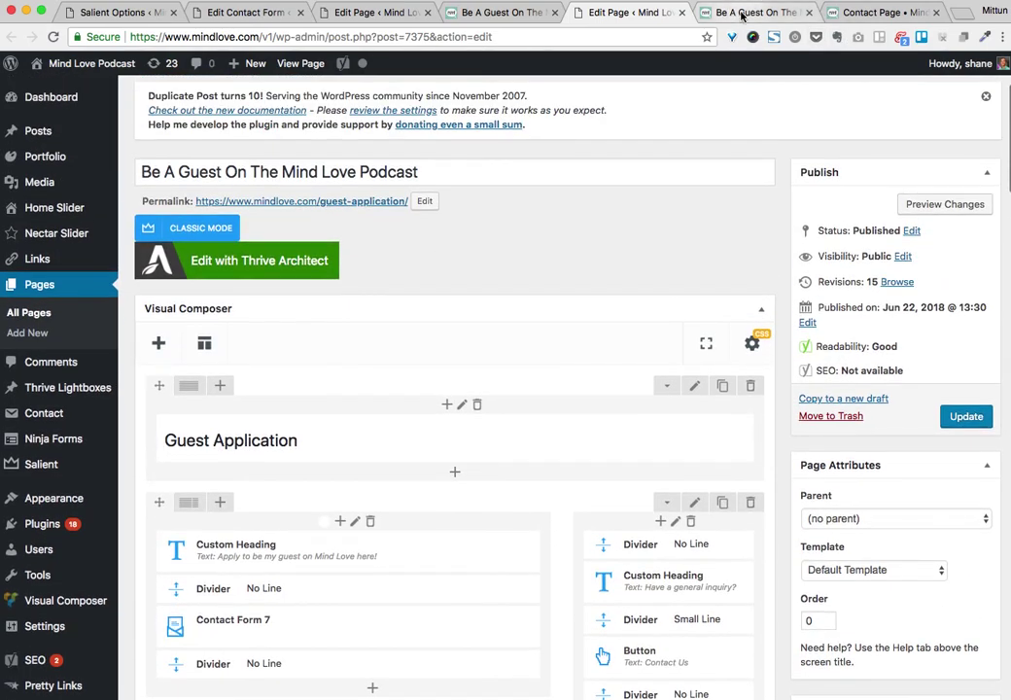
left_click(740, 12)
scroll(586, 337, "down", 3)
scroll(580, 345, "up", 3)
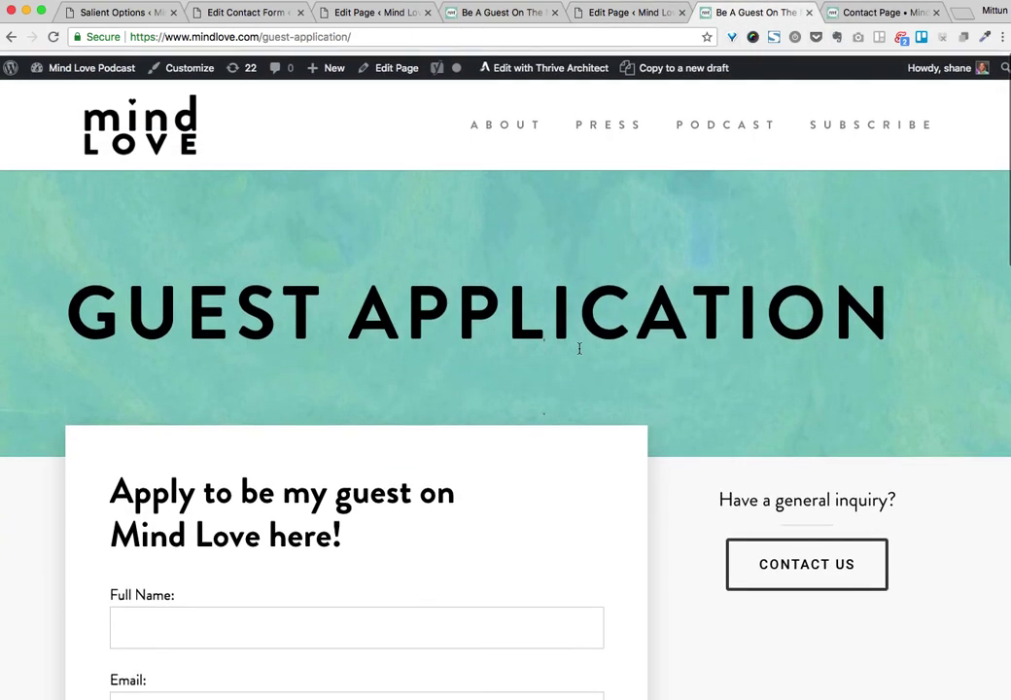
scroll(598, 405, "down", 3)
scroll(597, 403, "down", 5)
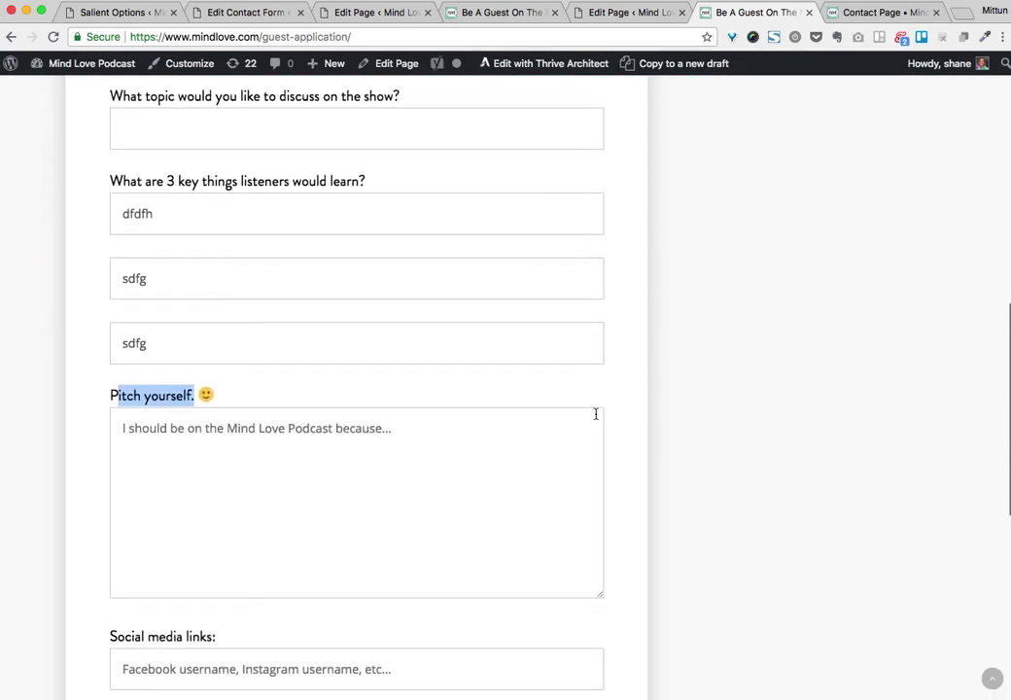
Click into the empty 'Pitch yourself' answer box and scroll back over the form.
left_click(391, 398)
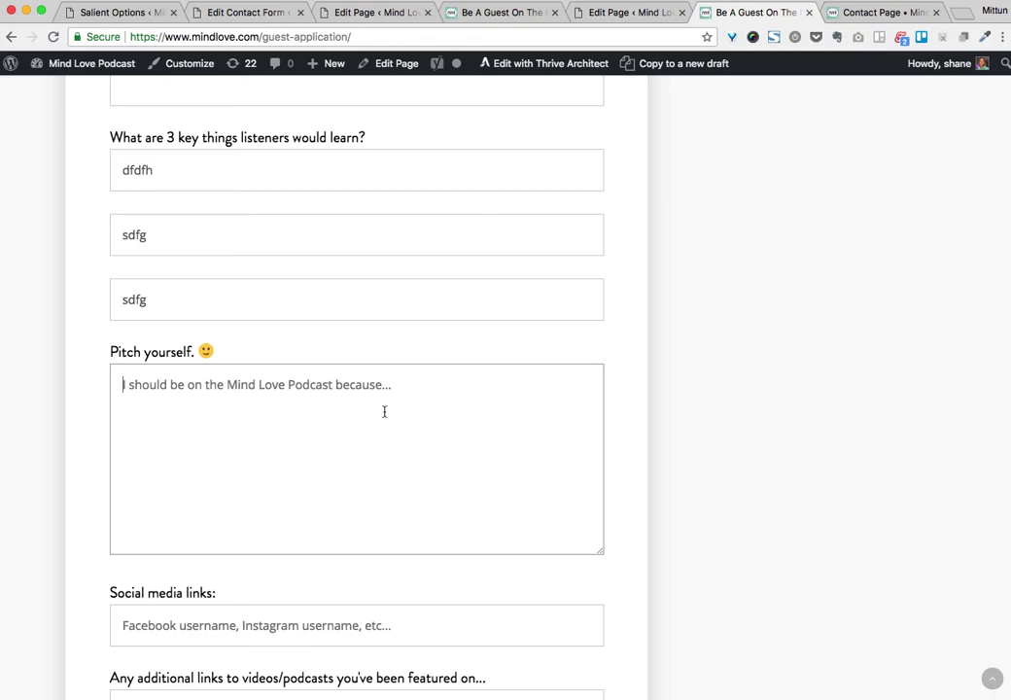
scroll(389, 411, "up", 10)
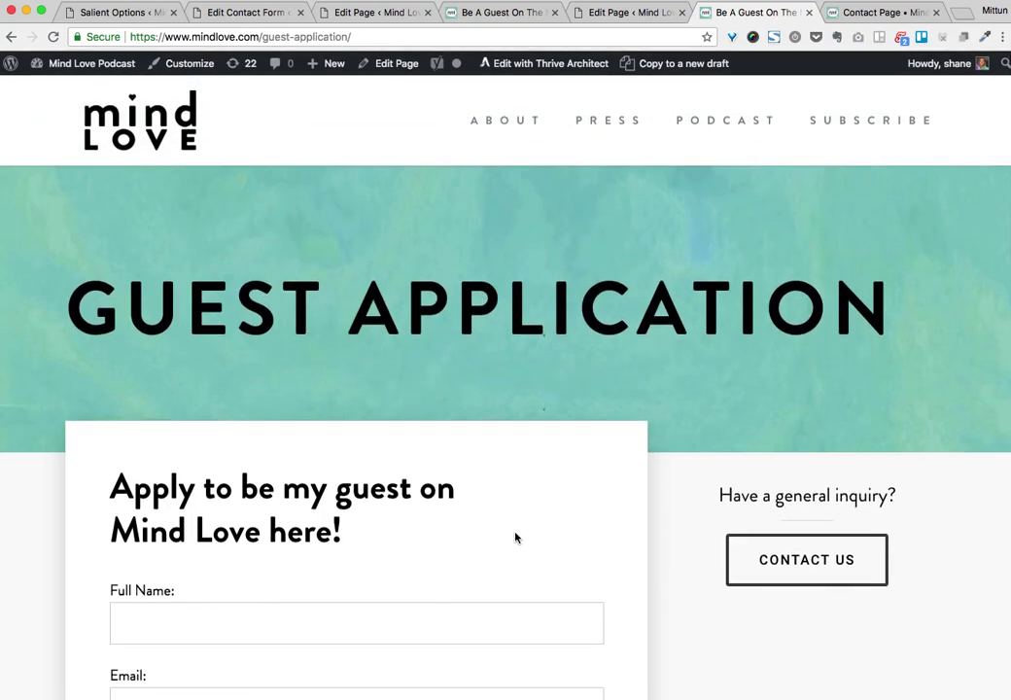
scroll(516, 538, "down", 1)
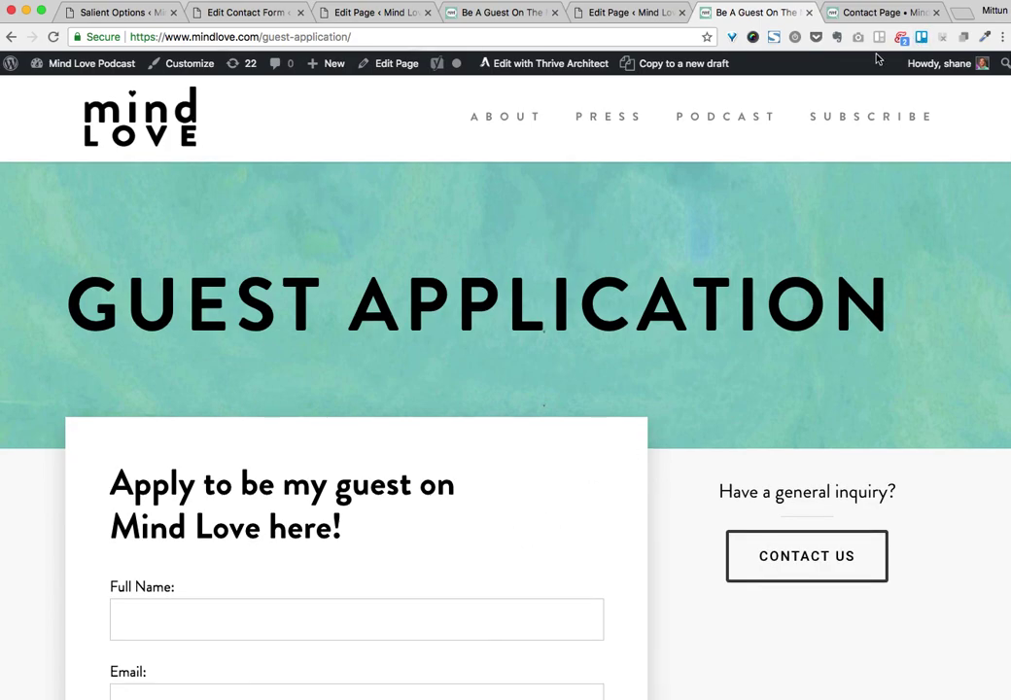